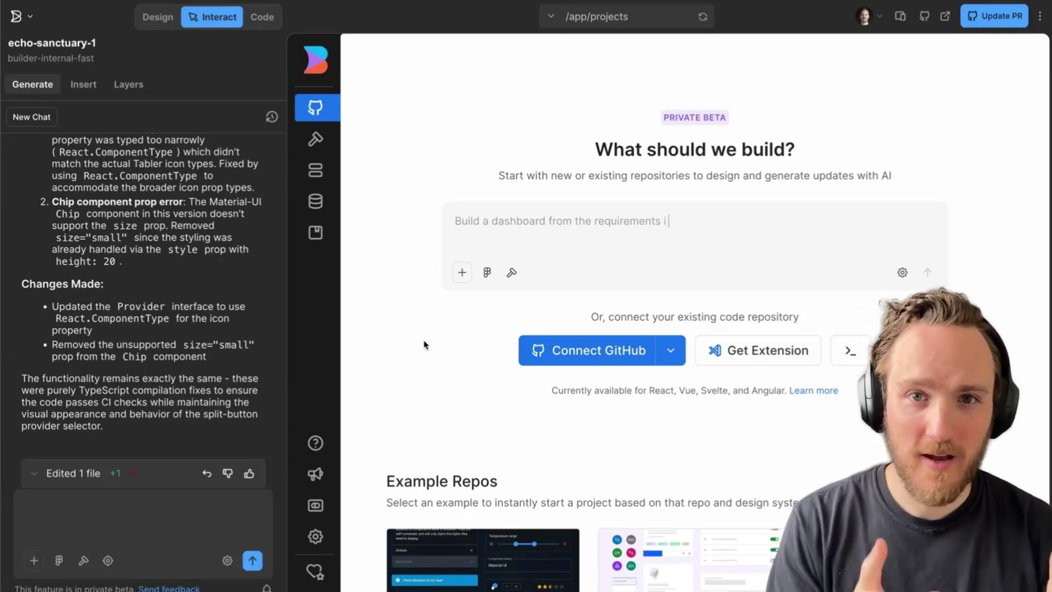
# - Check the Connect GitHub provider dropdown, then view Projects.tsx in the code editor
pyautogui.click(666, 355)
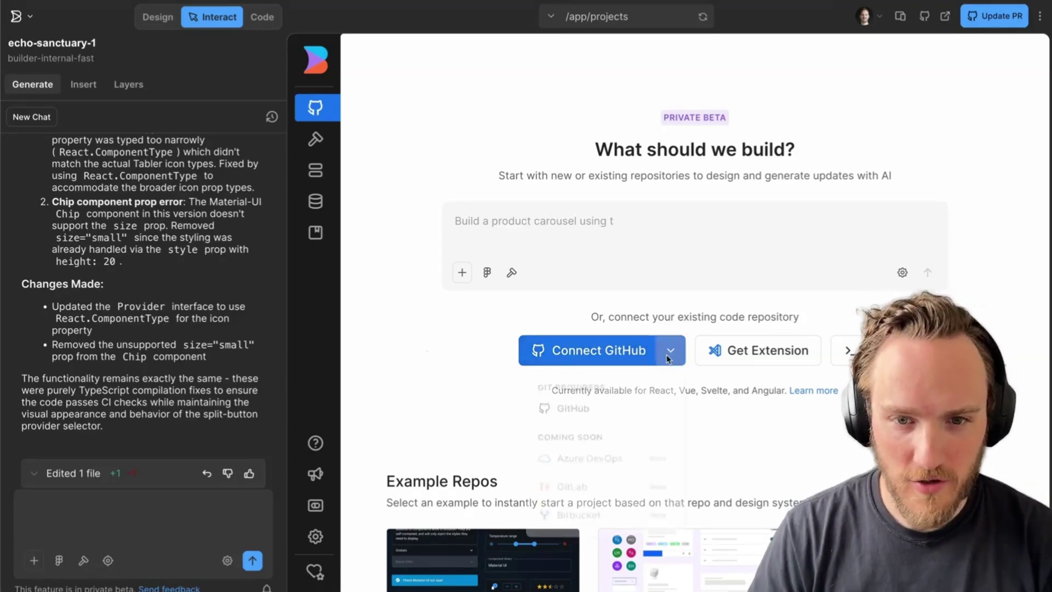
pyautogui.click(450, 389)
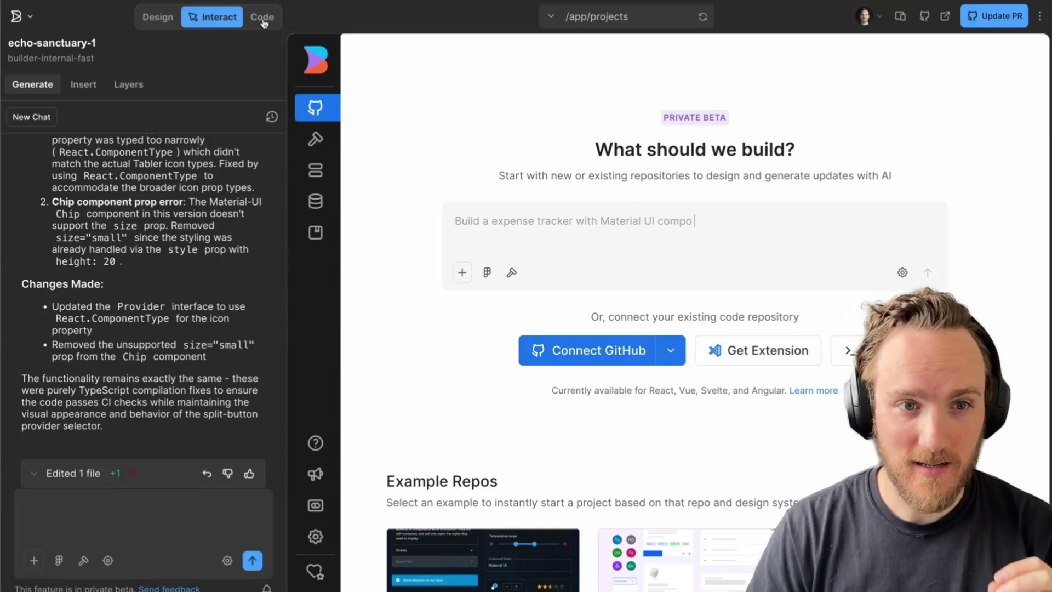
pyautogui.click(263, 22)
pyautogui.scroll(-10, 958, 271)
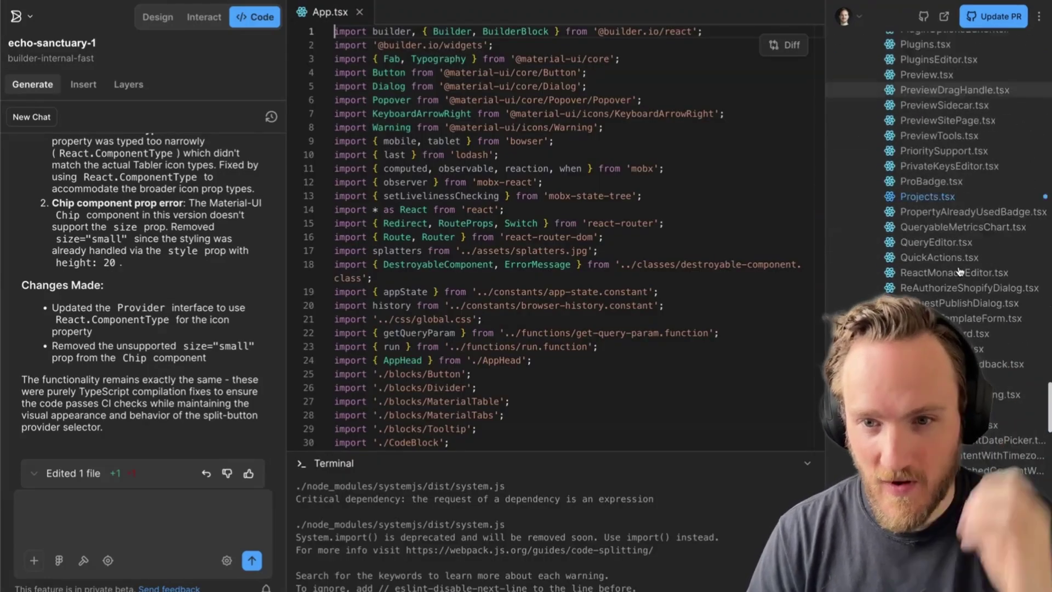
pyautogui.scroll(-10, 958, 271)
pyautogui.scroll(-5, 959, 272)
pyautogui.scroll(15, 958, 271)
pyautogui.click(929, 259)
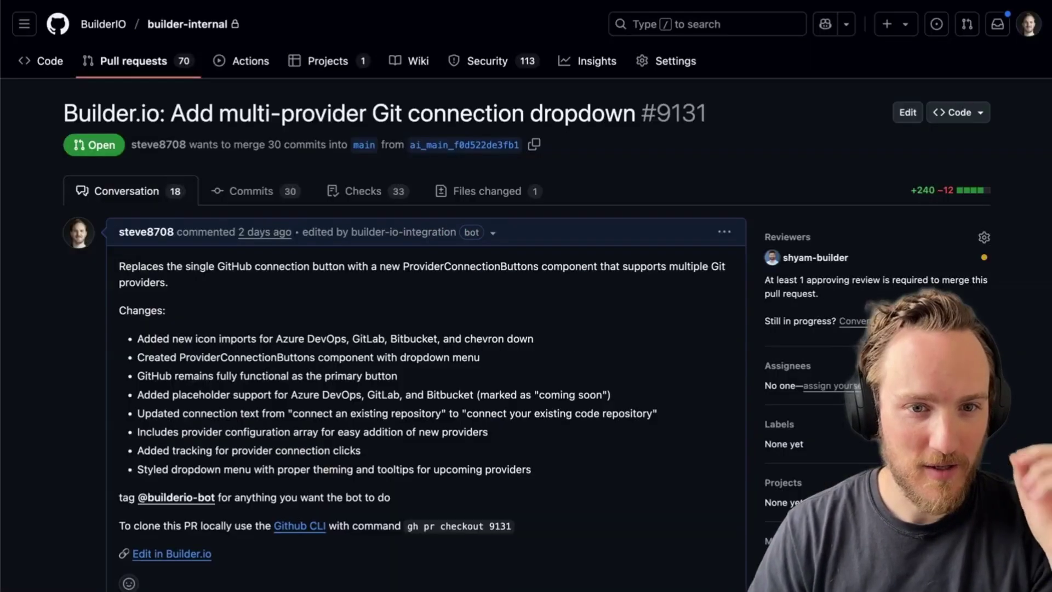
# - Review the Projects.tsx diff in the pull request's changed files
pyautogui.click(479, 197)
pyautogui.scroll(-5, 755, 468)
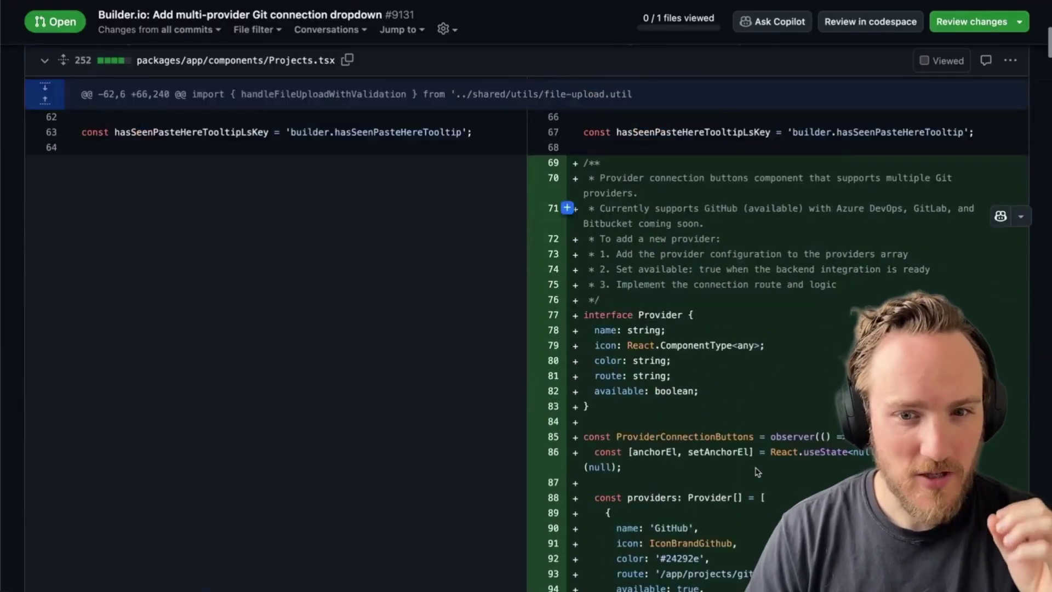
pyautogui.scroll(-3, 755, 468)
pyautogui.scroll(-5, 755, 468)
pyautogui.scroll(-3, 755, 467)
pyautogui.scroll(-5, 754, 468)
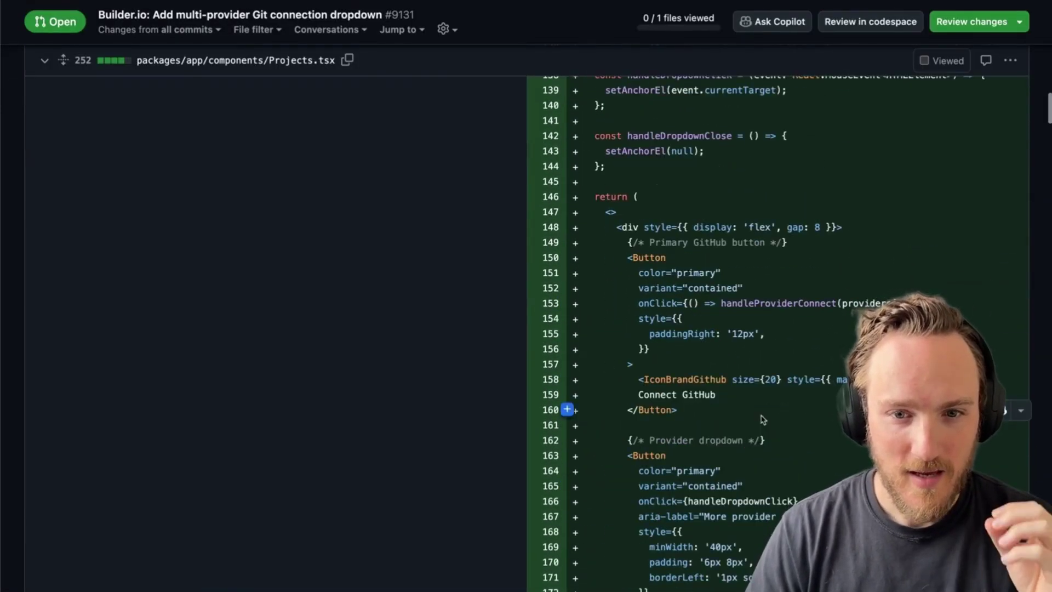
pyautogui.scroll(-3, 688, 309)
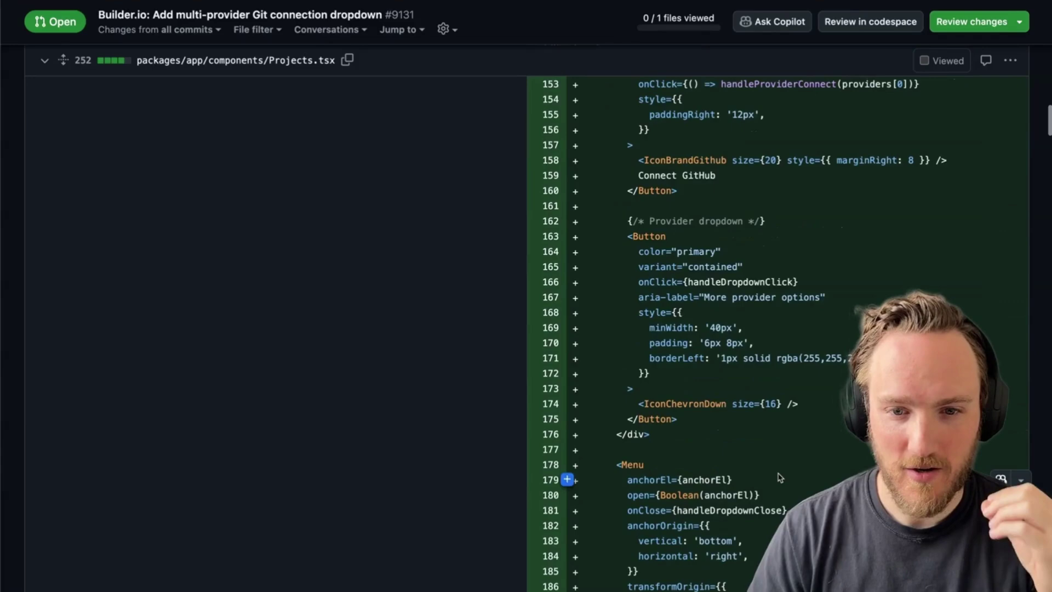
pyautogui.scroll(-4, 779, 477)
pyautogui.scroll(-5, 779, 478)
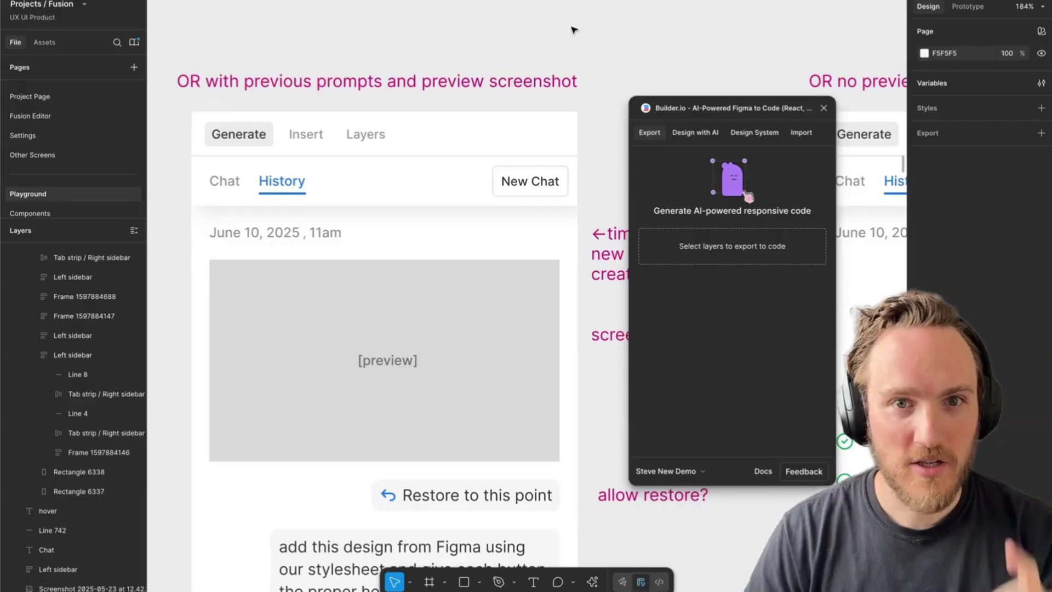
# - Select the Chat/History tab strip frame in Figma for the Builder.io plugin
pyautogui.click(434, 181)
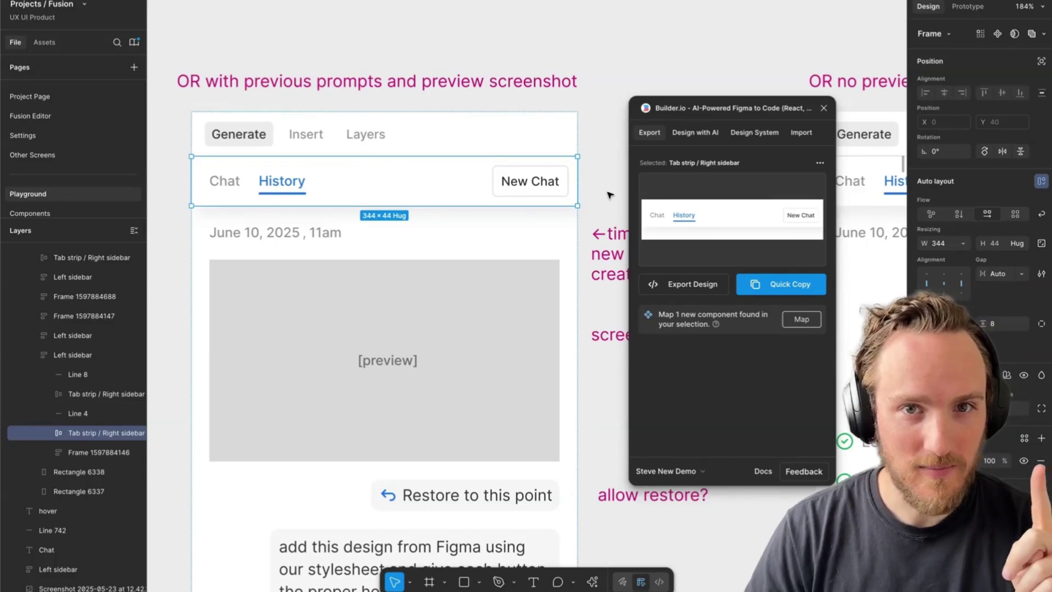
# - Paste the copied Figma tab-strip design onto the chat header and send the update request
pyautogui.click(770, 284)
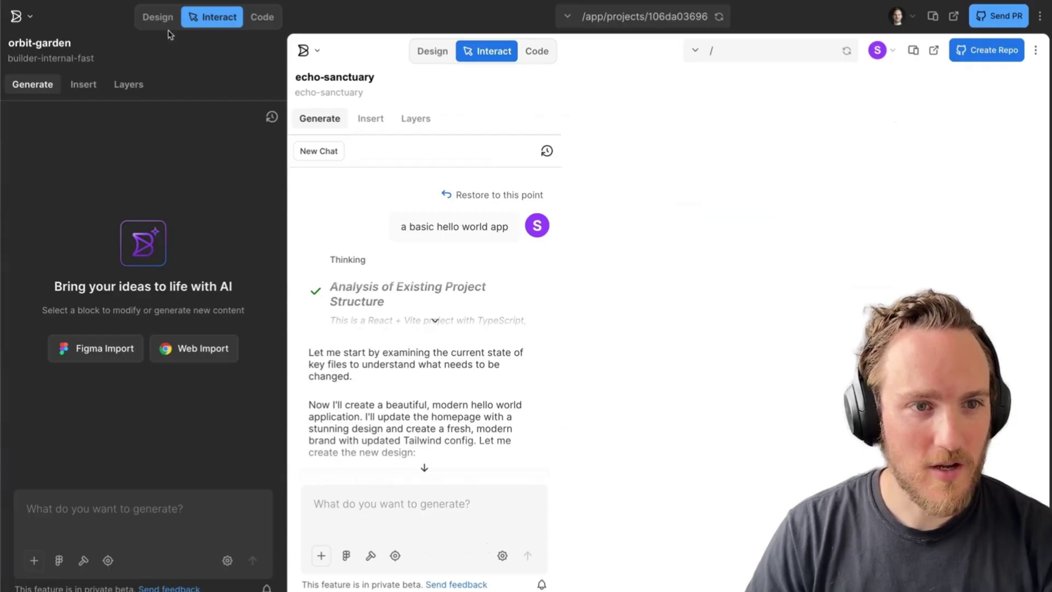
pyautogui.click(162, 26)
pyautogui.click(426, 193)
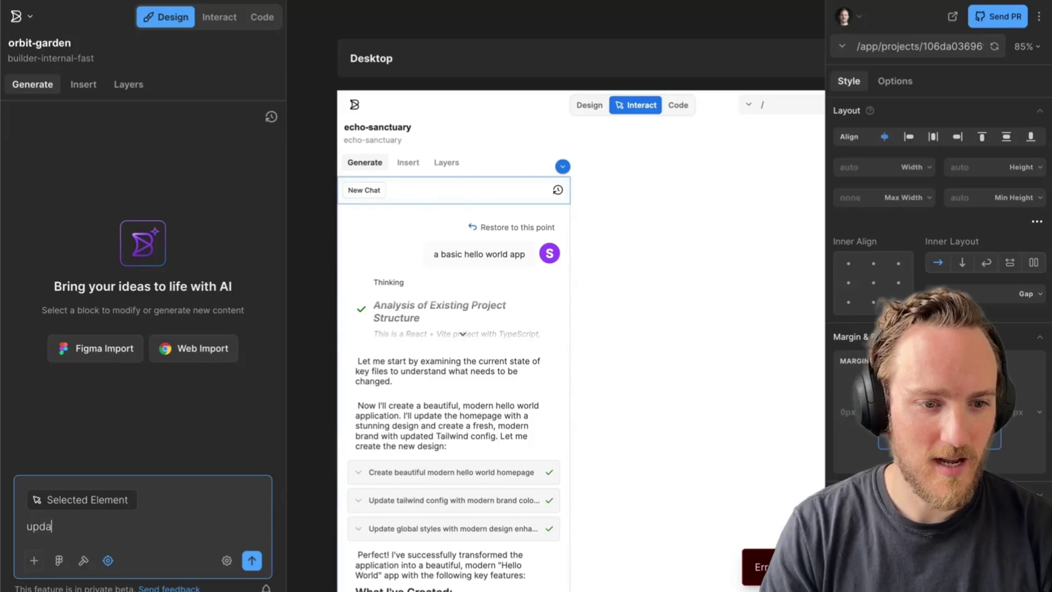
pyautogui.write('esign')
pyautogui.hotkey('ctrl', 'v')
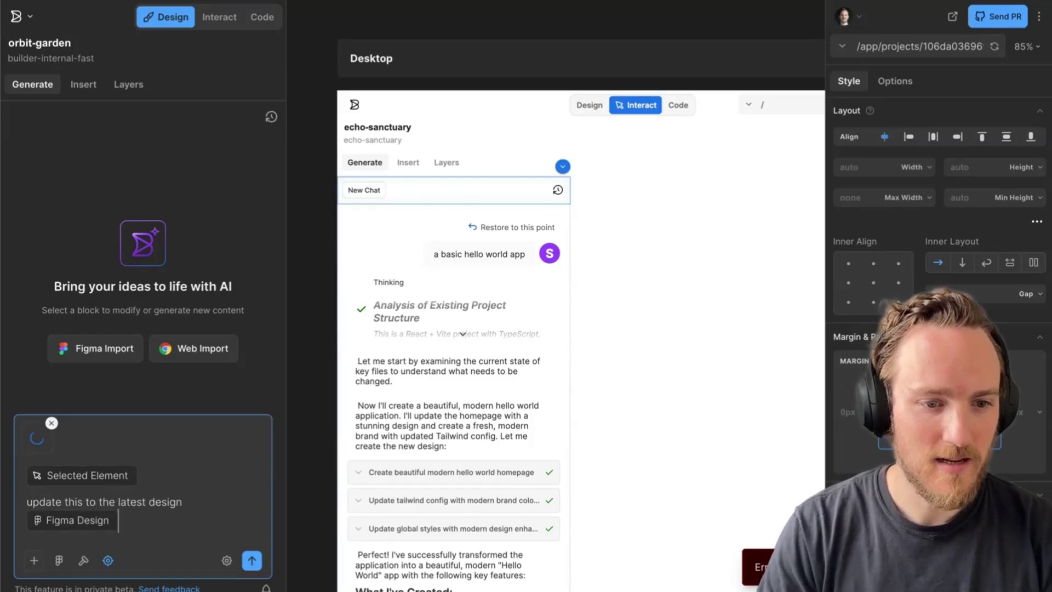
pyautogui.press('Return')
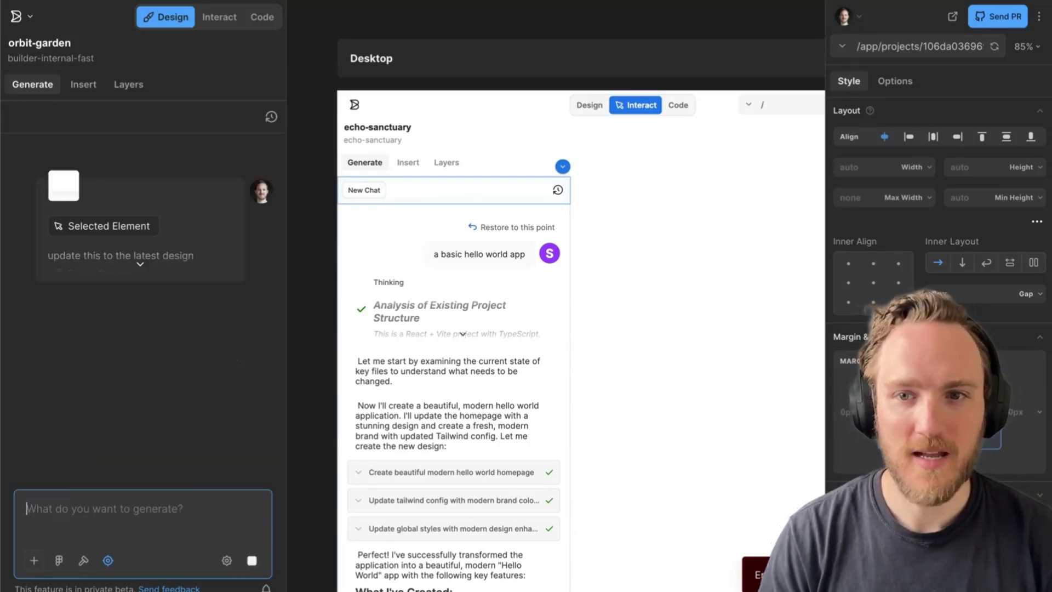
# - Try center, right and left header alignment, then check the new History and Chat tabs
pyautogui.click(873, 282)
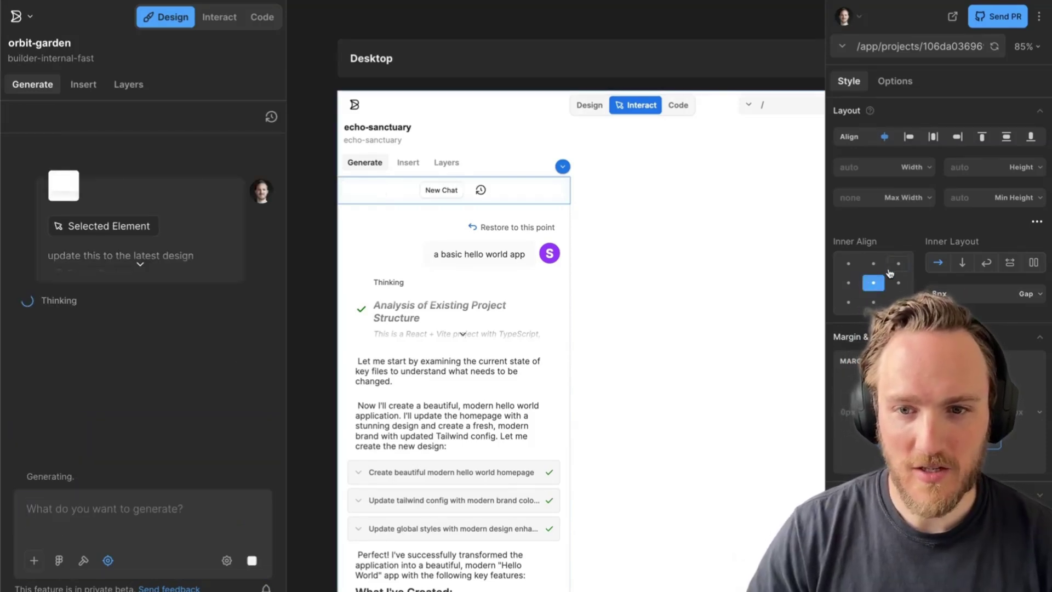
pyautogui.click(897, 263)
pyautogui.click(848, 263)
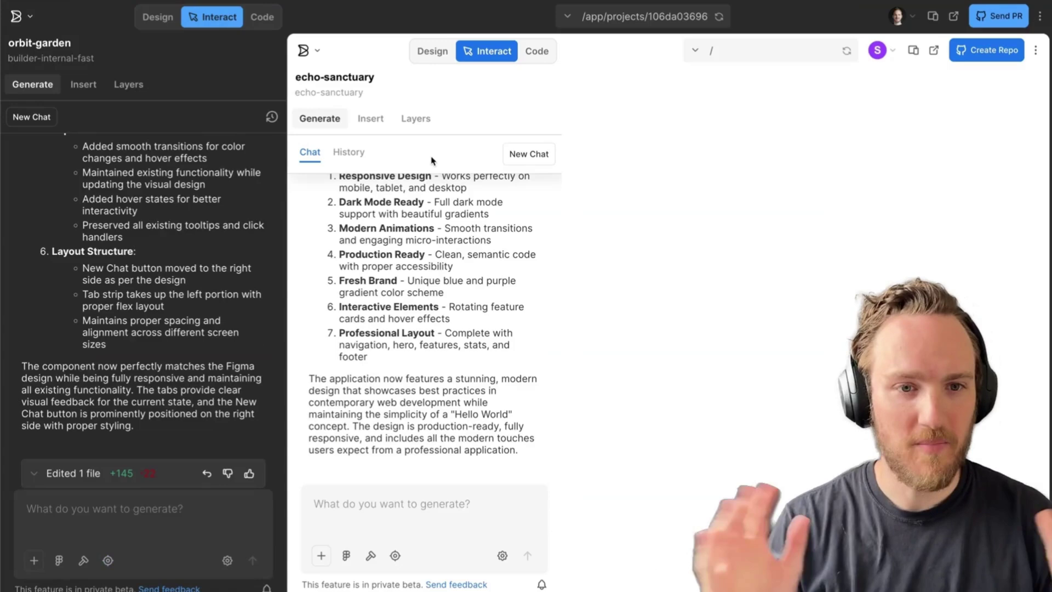
pyautogui.click(360, 153)
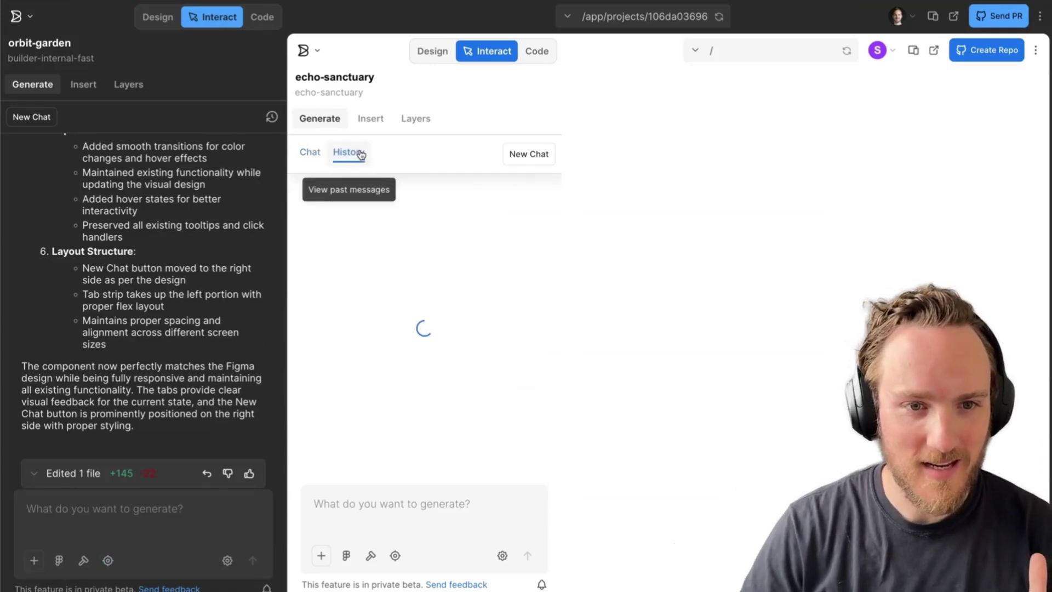
pyautogui.click(311, 153)
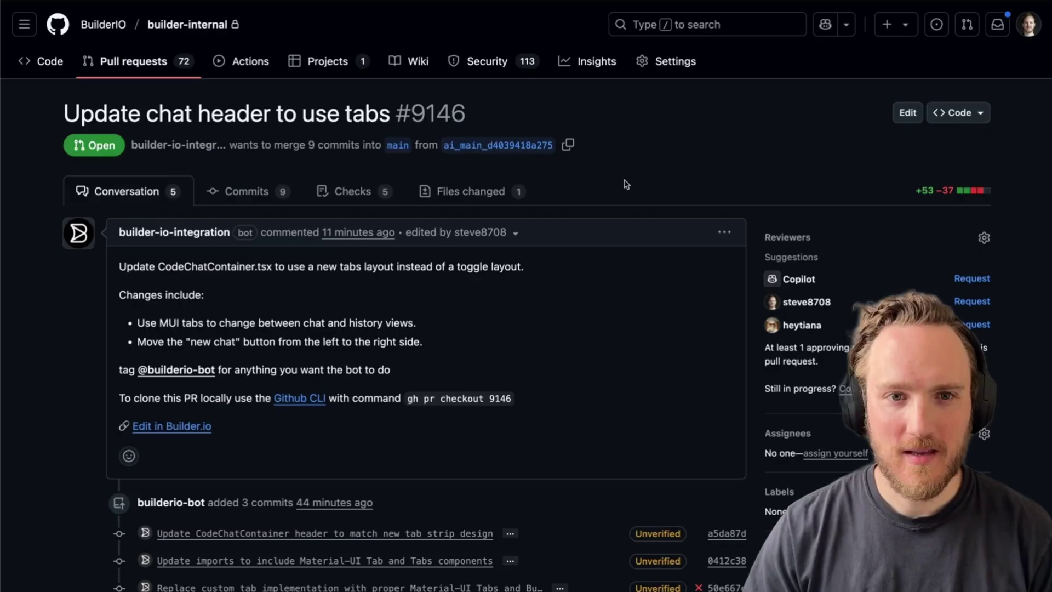
pyautogui.click(494, 196)
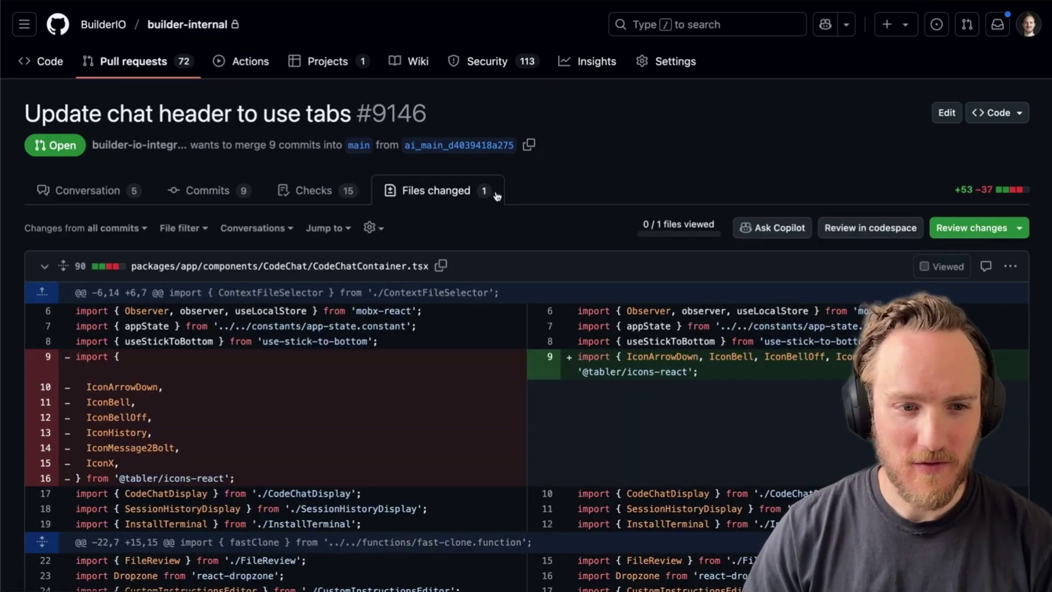
pyautogui.scroll(-3, 682, 434)
pyautogui.scroll(-20, 714, 309)
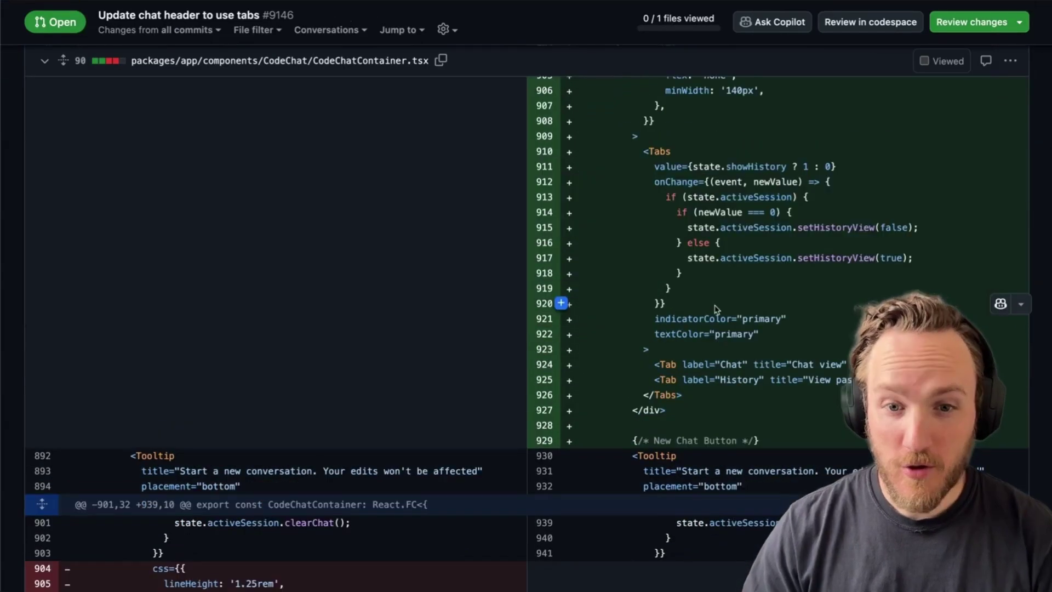
pyautogui.click(562, 303)
pyautogui.write('@buil')
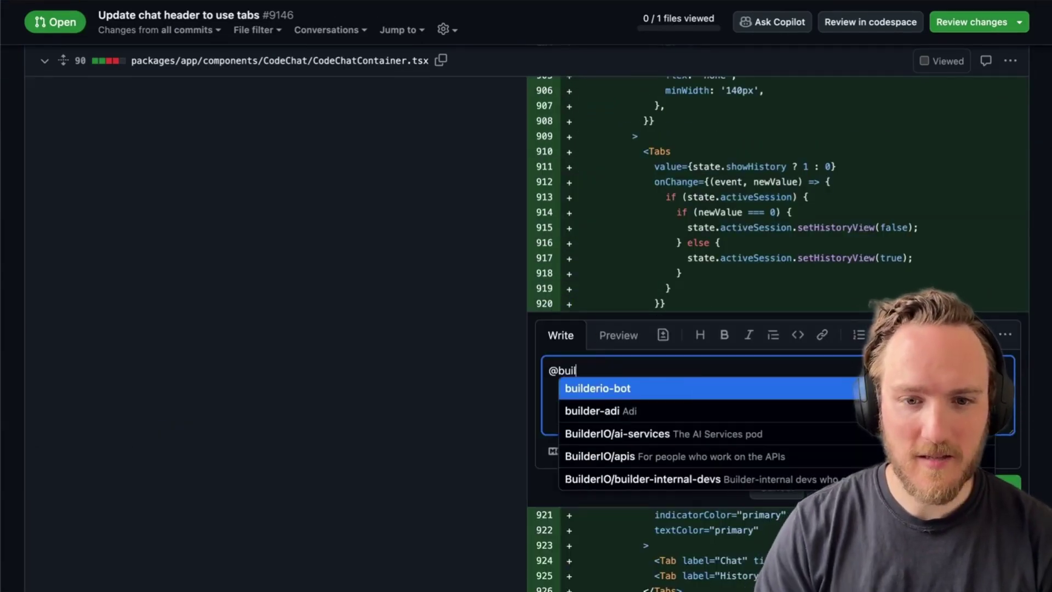
pyautogui.press('Return')
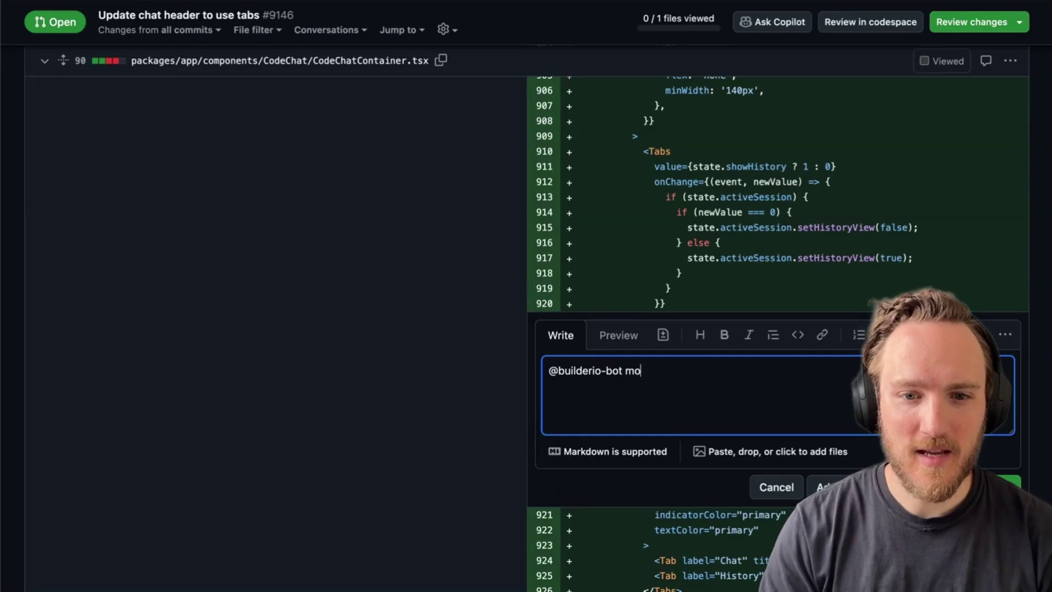
pyautogui.write('into a helpfu')
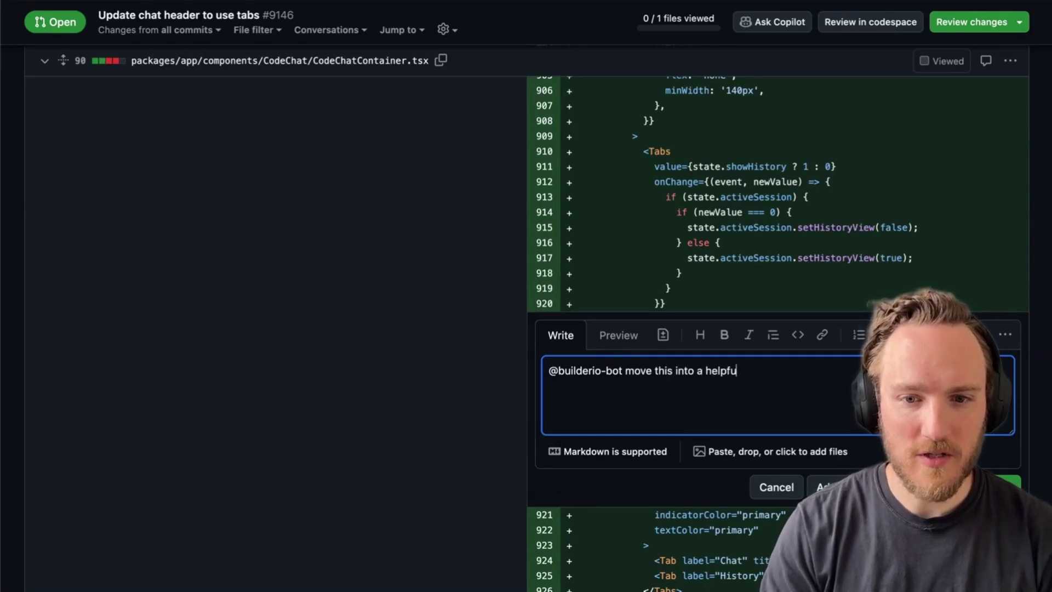
pyautogui.press('BackSpace')
pyautogui.press('BackSpace')
pyautogui.write('er function')
pyautogui.hotkey('ctrl', 'Return')
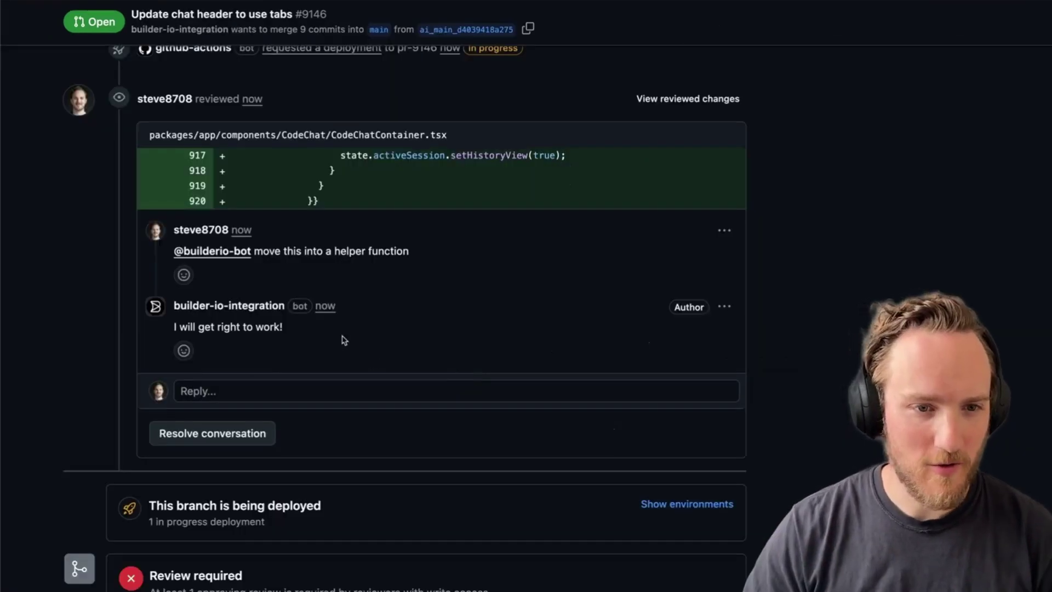
pyautogui.moveTo(344, 339); pyautogui.dragTo(175, 328)
pyautogui.click(175, 327)
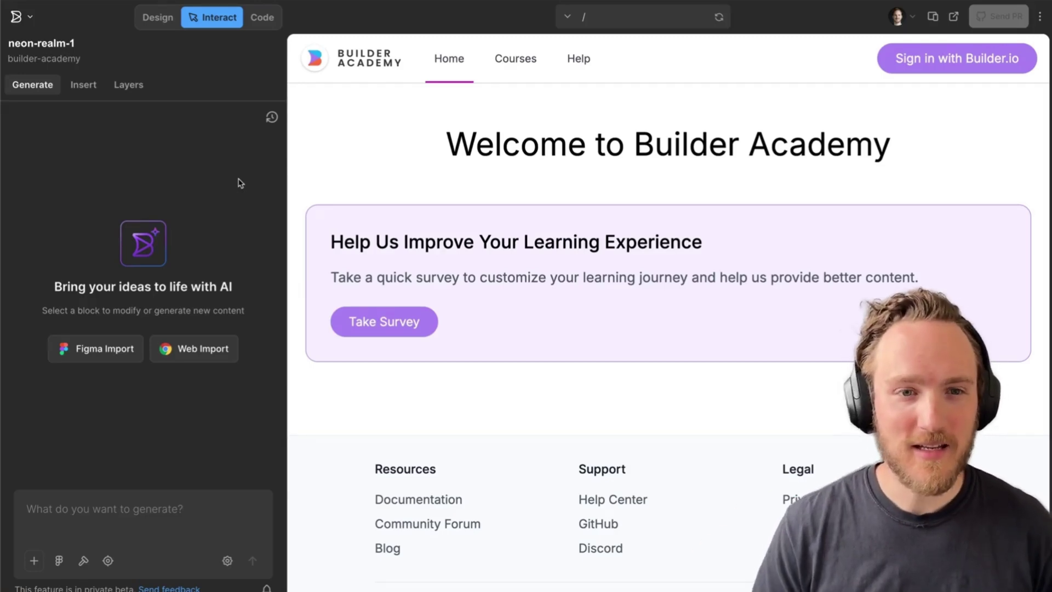
# - Request 'add a new contact us page and put it in the nav', then test its Name and Email fields
pyautogui.click(155, 510)
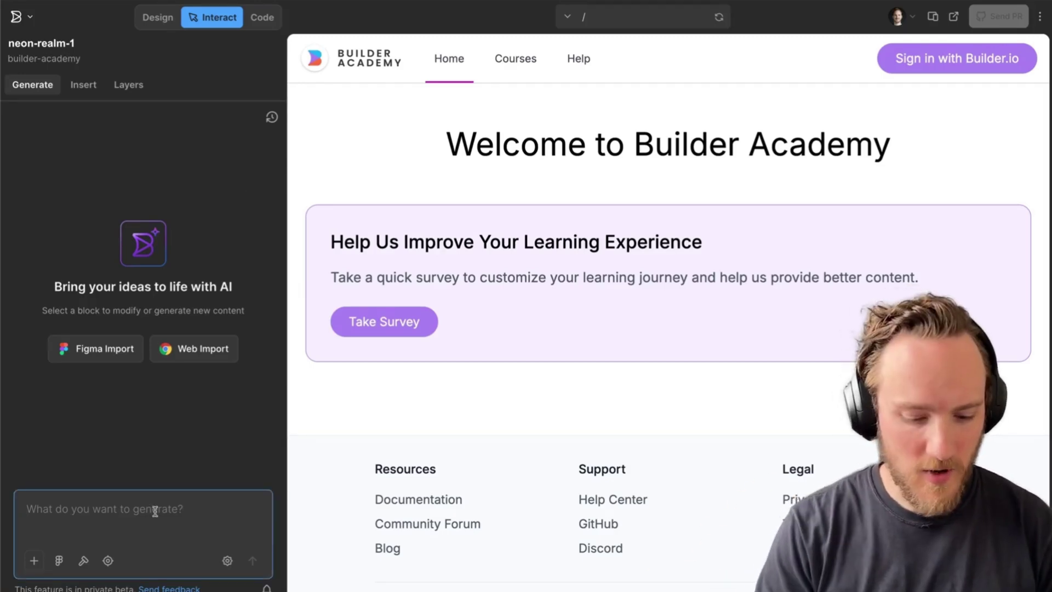
pyautogui.write('add a new contact us pa')
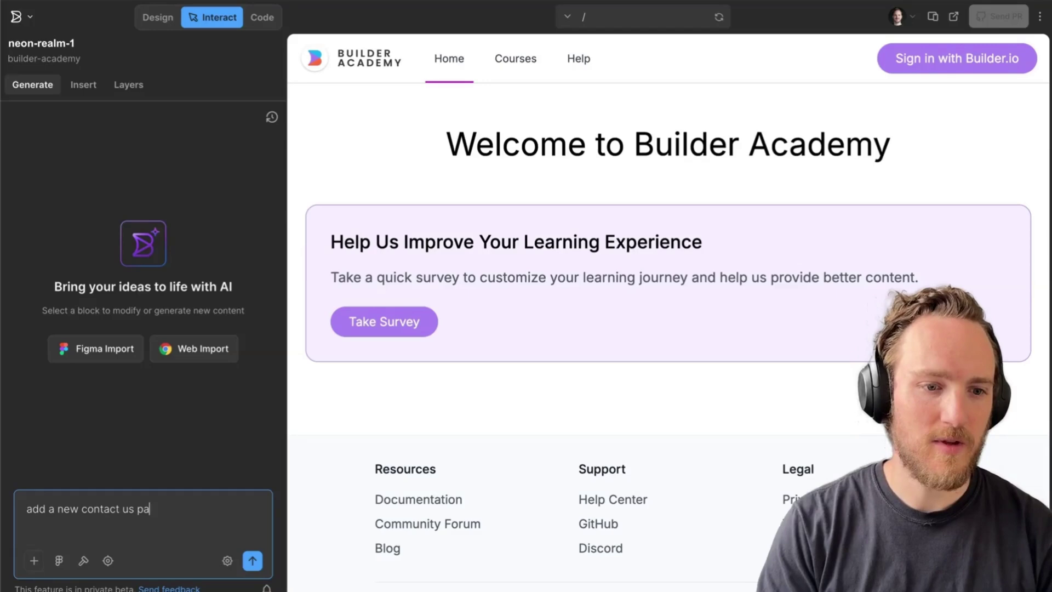
pyautogui.write('he nav')
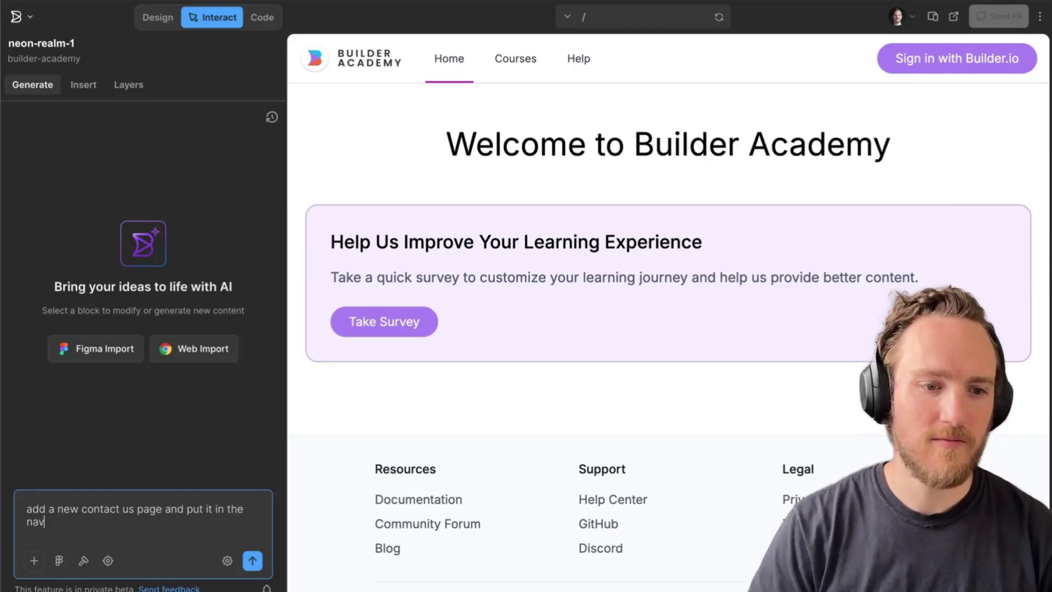
pyautogui.press('Return')
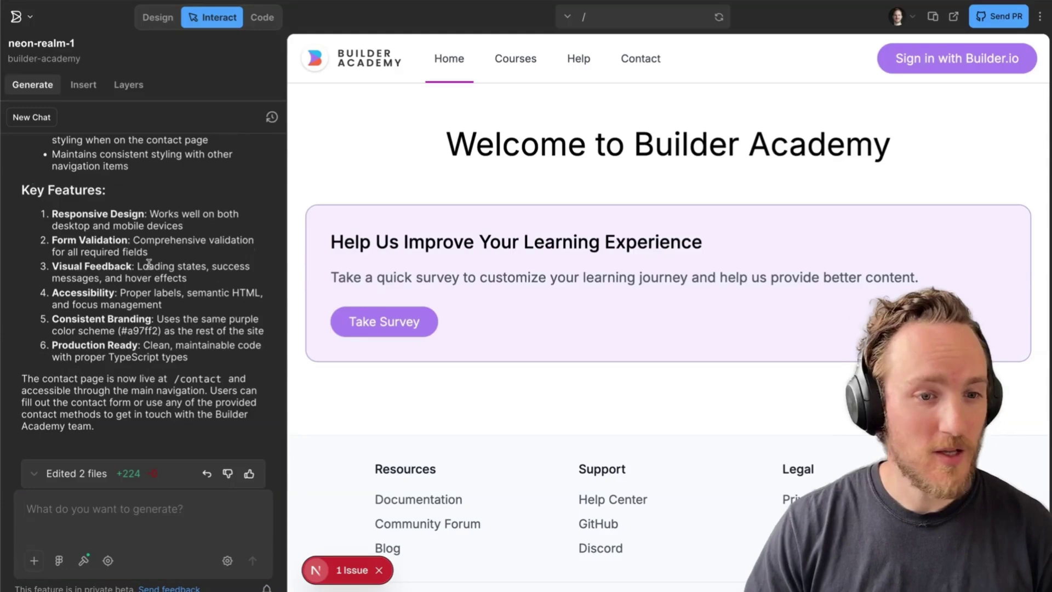
pyautogui.click(634, 59)
pyautogui.scroll(-2, 605, 193)
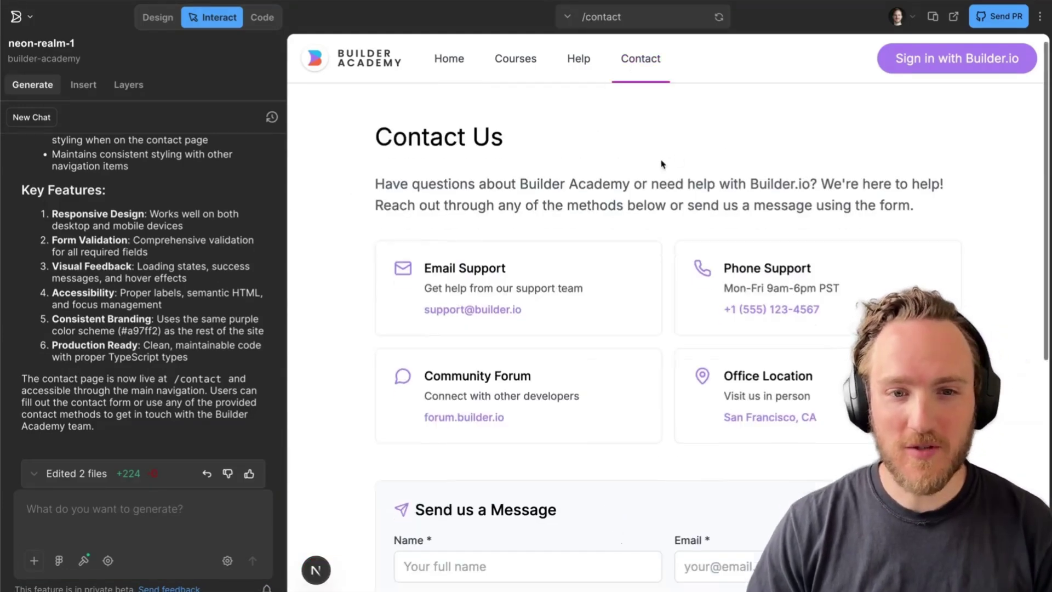
pyautogui.scroll(-3, 788, 219)
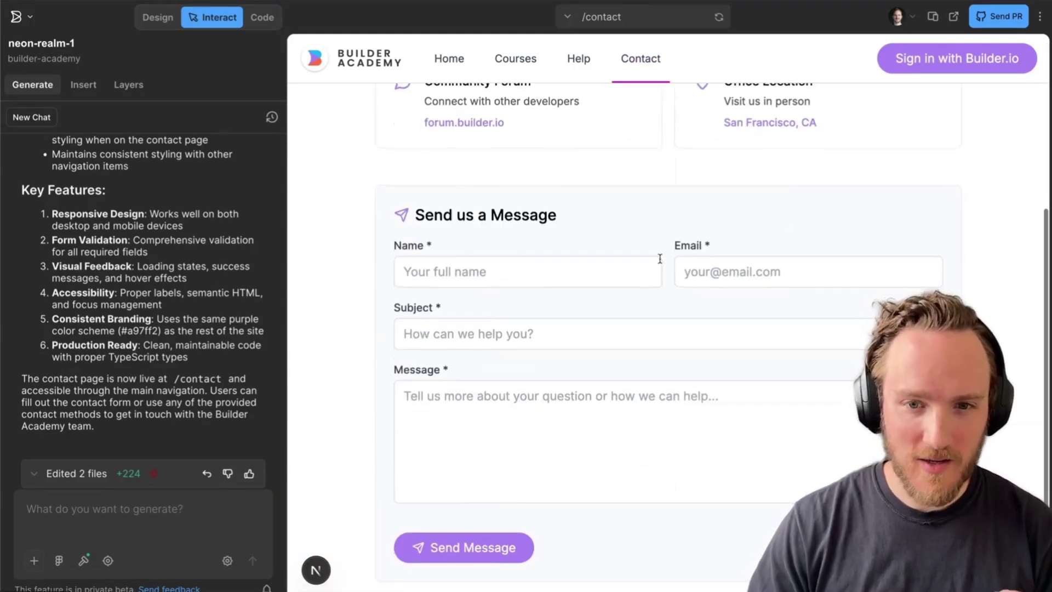
pyautogui.click(634, 268)
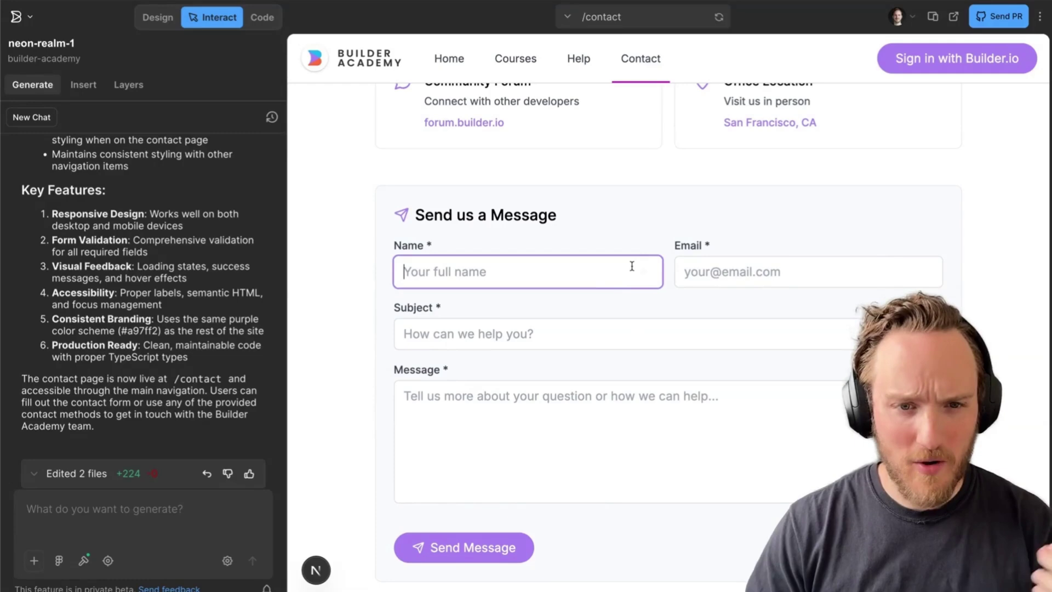
pyautogui.click(718, 265)
pyautogui.scroll(-2, 713, 329)
pyautogui.scroll(5, 708, 355)
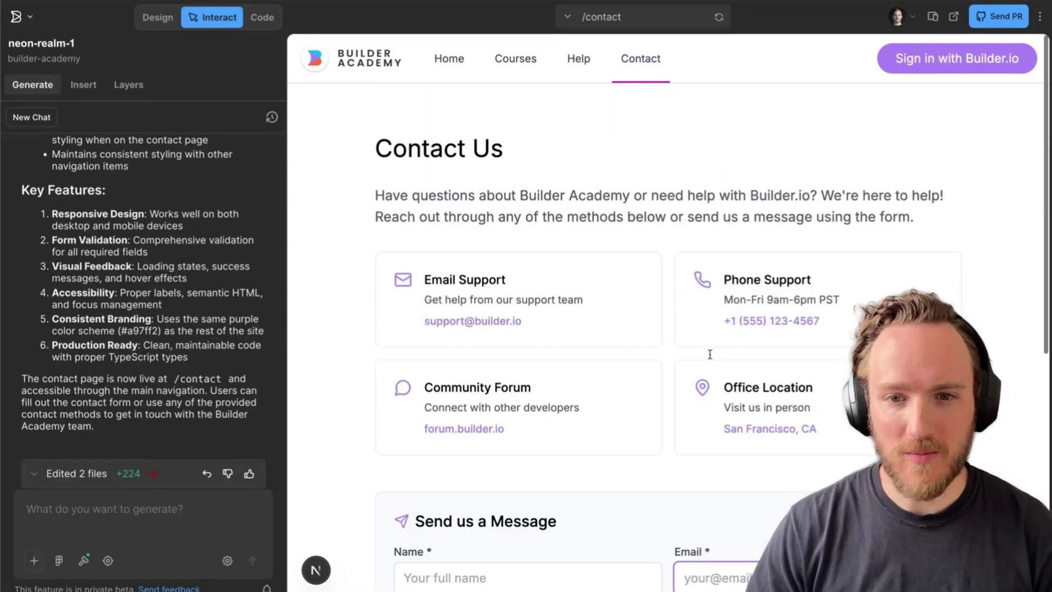
pyautogui.click(709, 354)
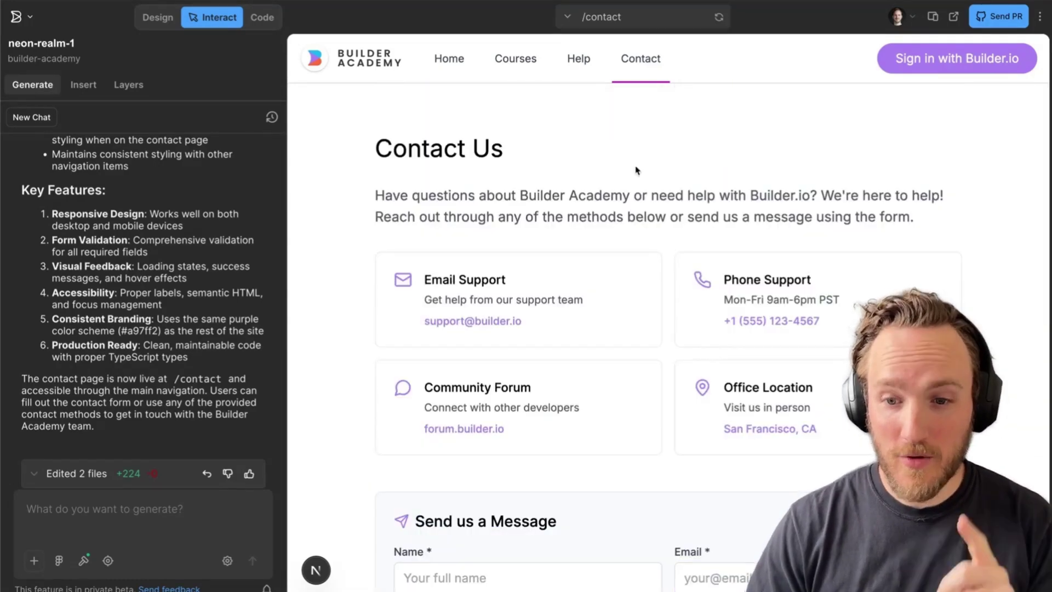
# - Delete the Phone Support card and Subject field, and move Community Forum ahead of Email Support
pyautogui.click(164, 20)
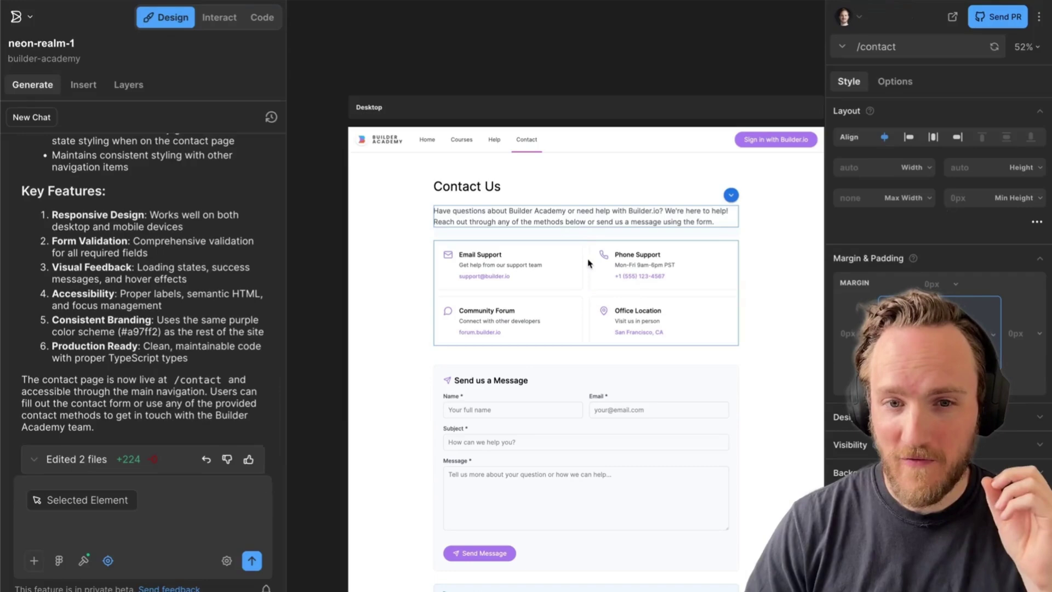
pyautogui.click(482, 370)
pyautogui.scroll(3, 482, 369)
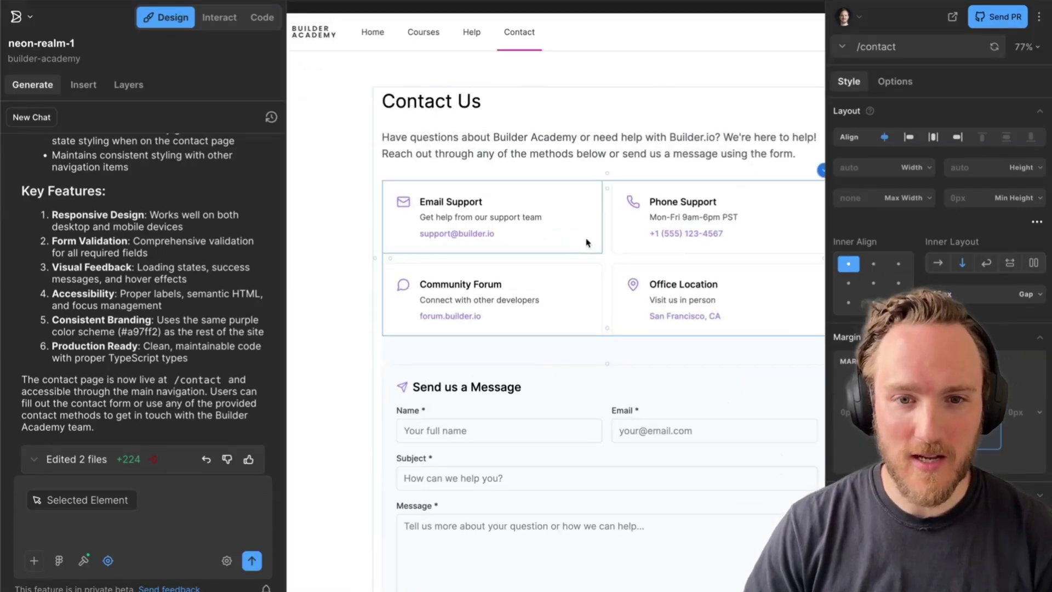
pyautogui.click(633, 247)
pyautogui.press('Delete')
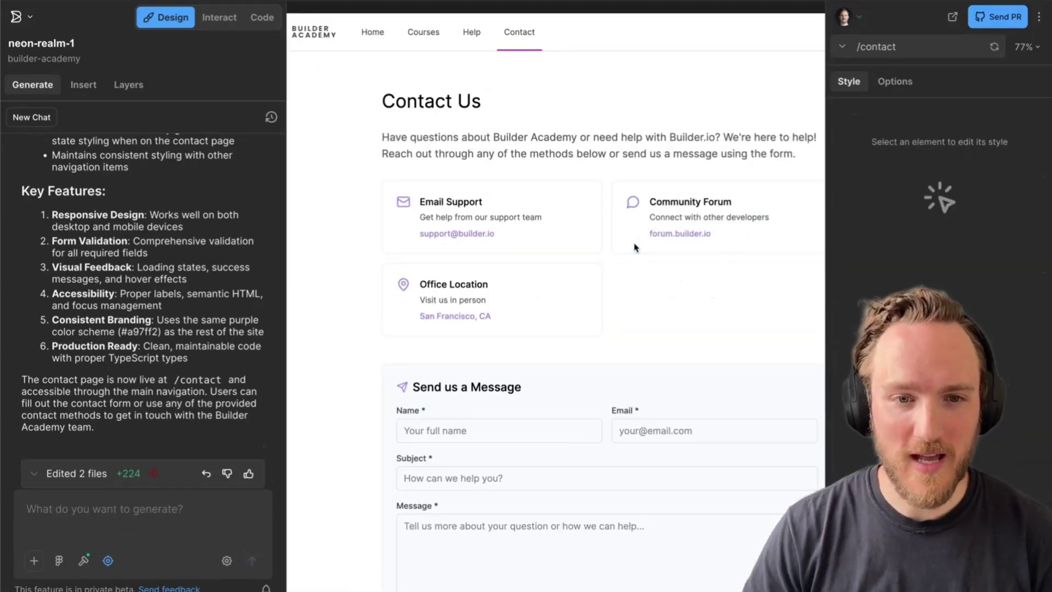
pyautogui.moveTo(633, 247); pyautogui.dragTo(447, 193)
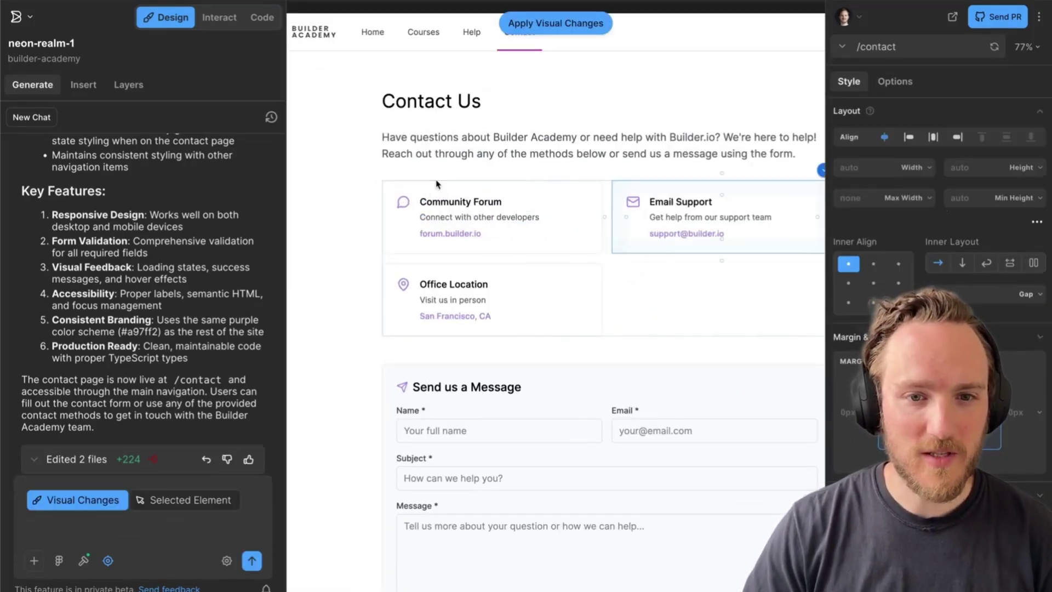
pyautogui.press('Delete')
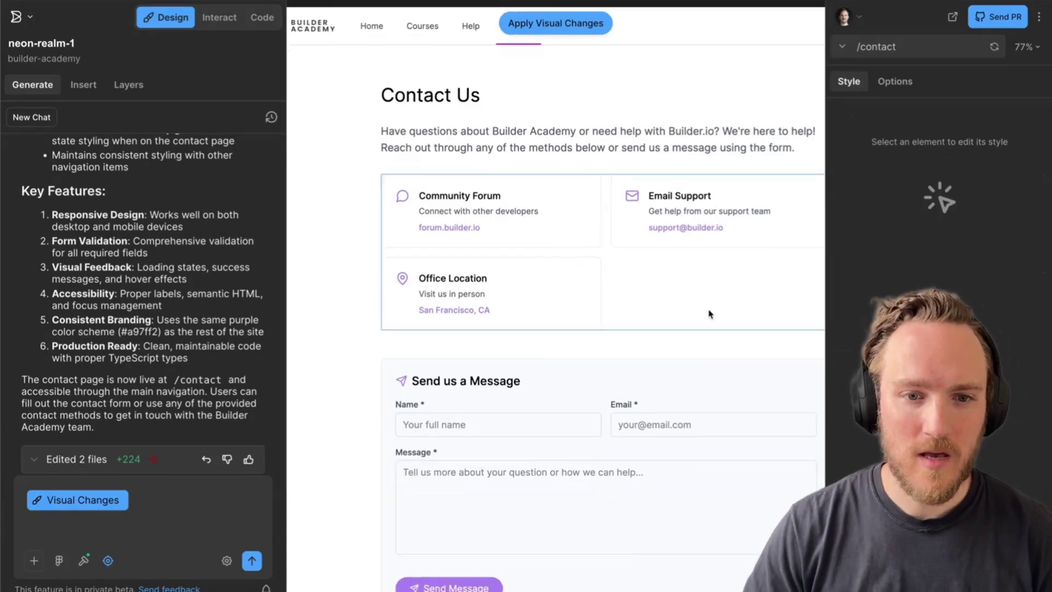
pyautogui.scroll(-2, 710, 313)
# - Move Support Hours above the message form in Layers and center its content
pyautogui.click(411, 477)
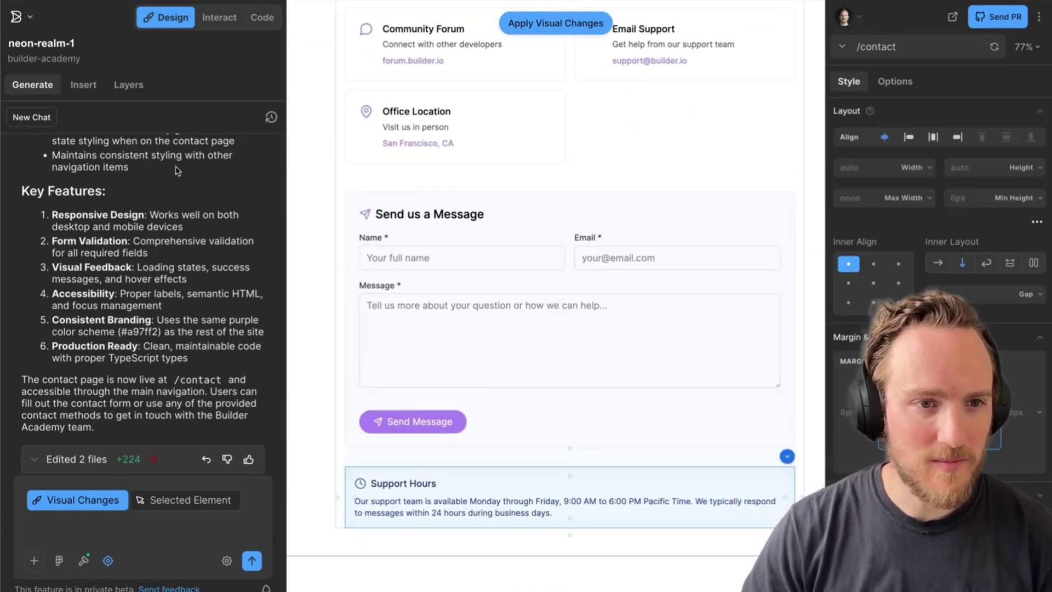
pyautogui.click(129, 84)
pyautogui.moveTo(95, 364); pyautogui.dragTo(116, 329)
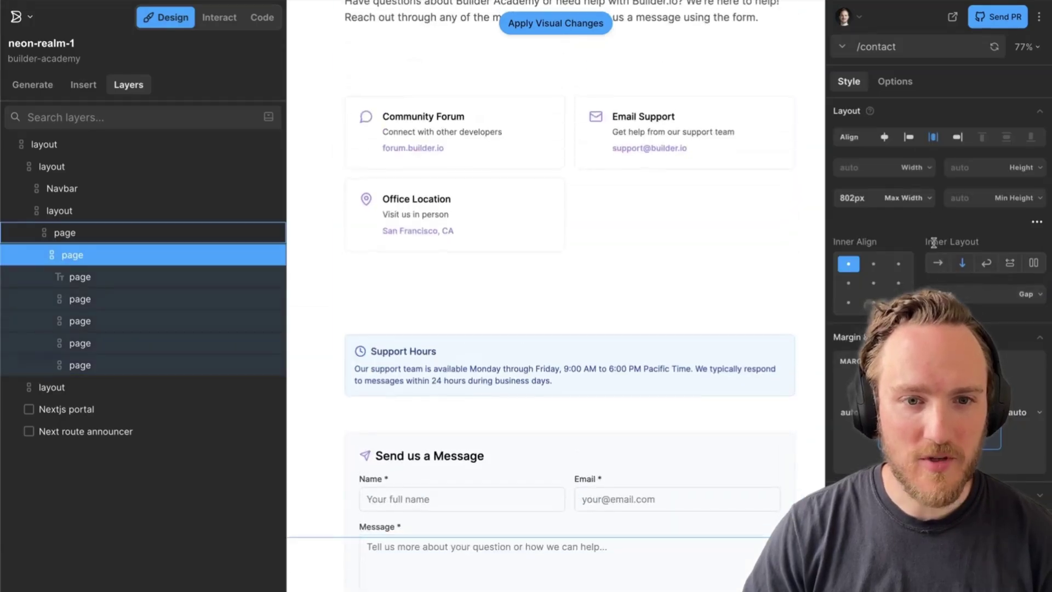
pyautogui.click(570, 288)
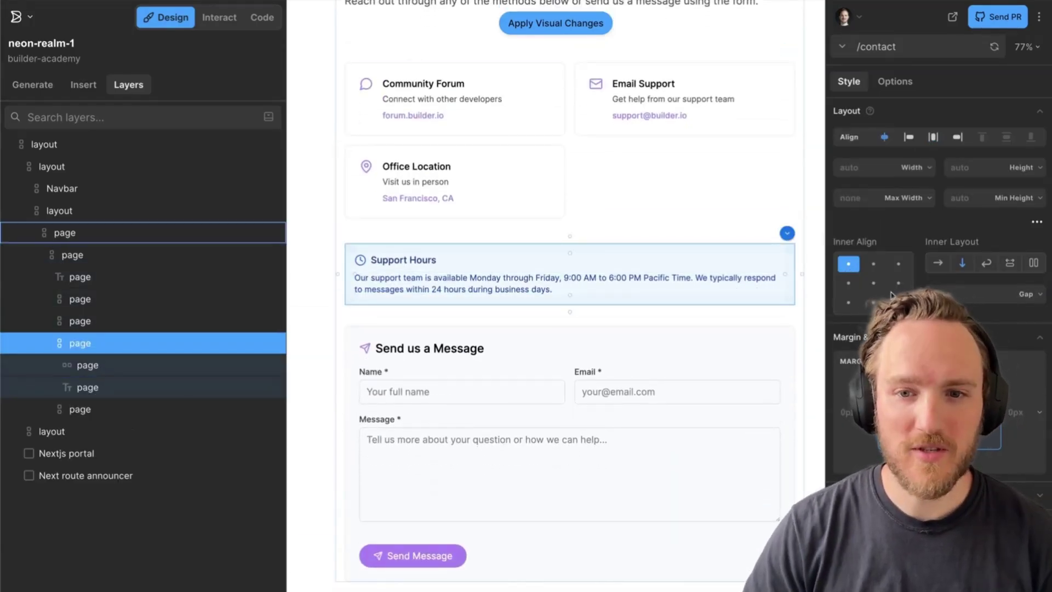
pyautogui.click(873, 282)
# - Ask the AI to add an FAQ accordion below Support Hours, with the visual changes attached
pyautogui.click(32, 84)
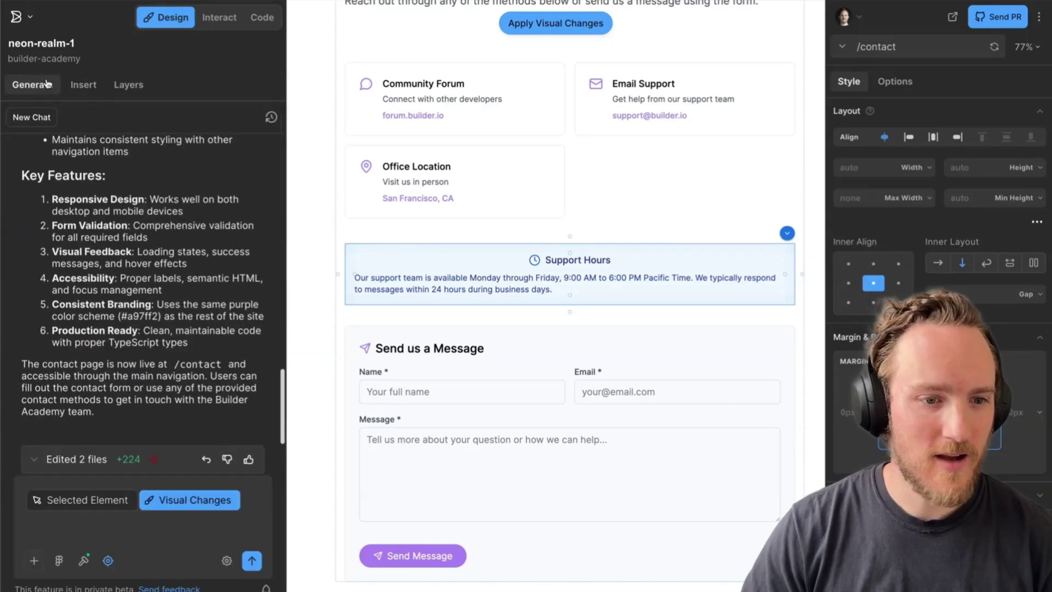
pyautogui.click(151, 536)
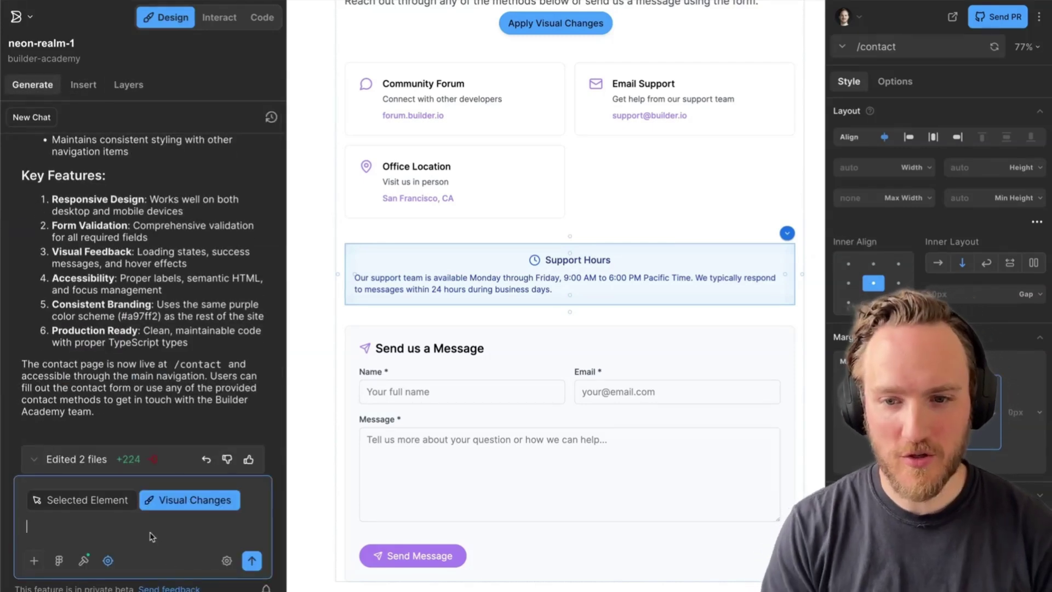
pyautogui.write('add anF')
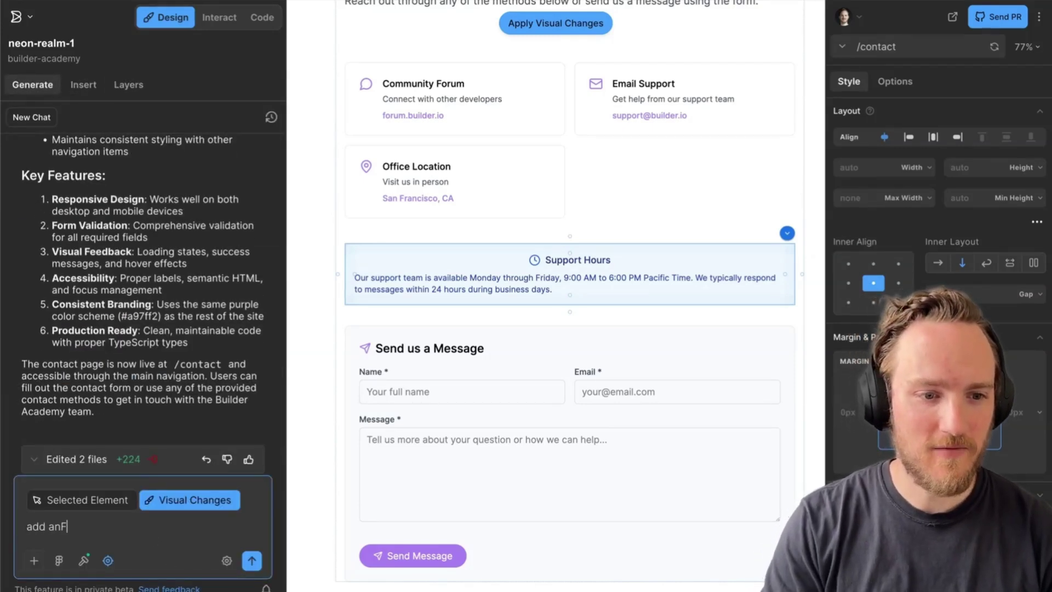
pyautogui.write('ad')
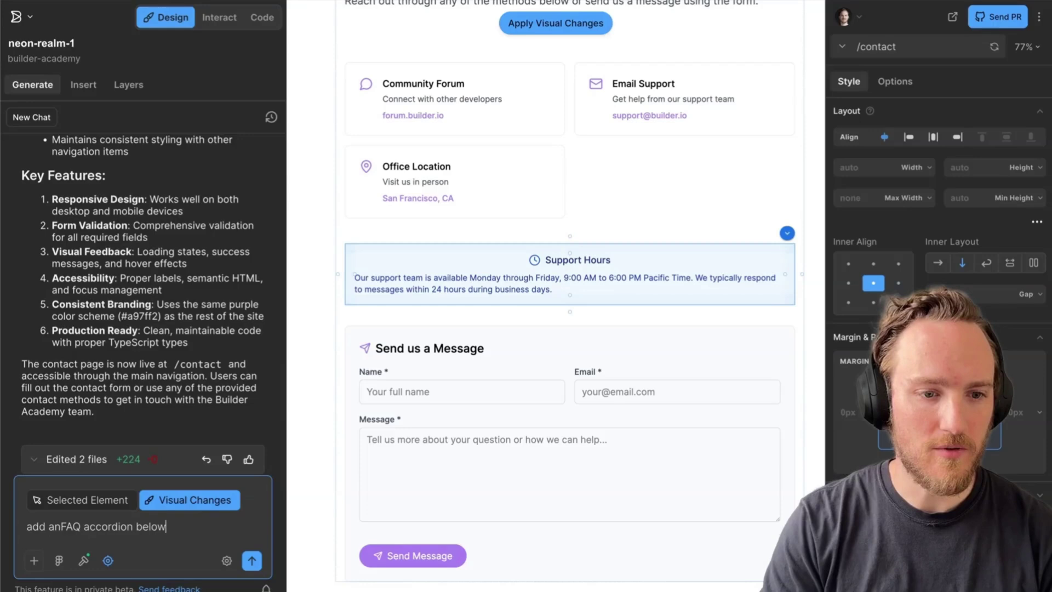
pyautogui.press('Return')
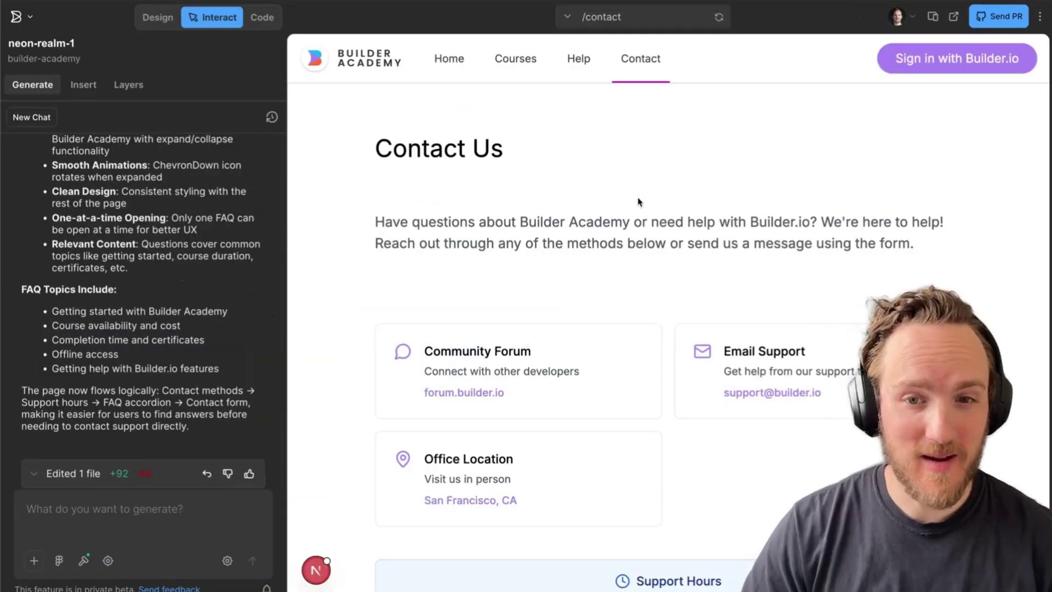
pyautogui.scroll(-2, 680, 207)
pyautogui.scroll(-2, 702, 238)
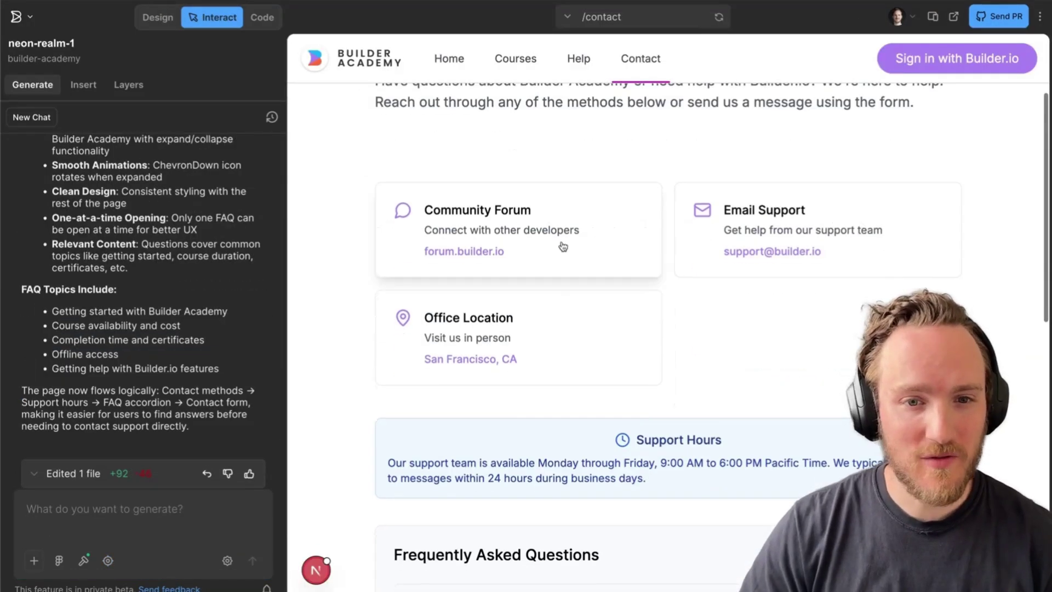
pyautogui.scroll(-5, 562, 246)
# - Expand the first two FAQ questions, then click into the Message field
pyautogui.click(606, 241)
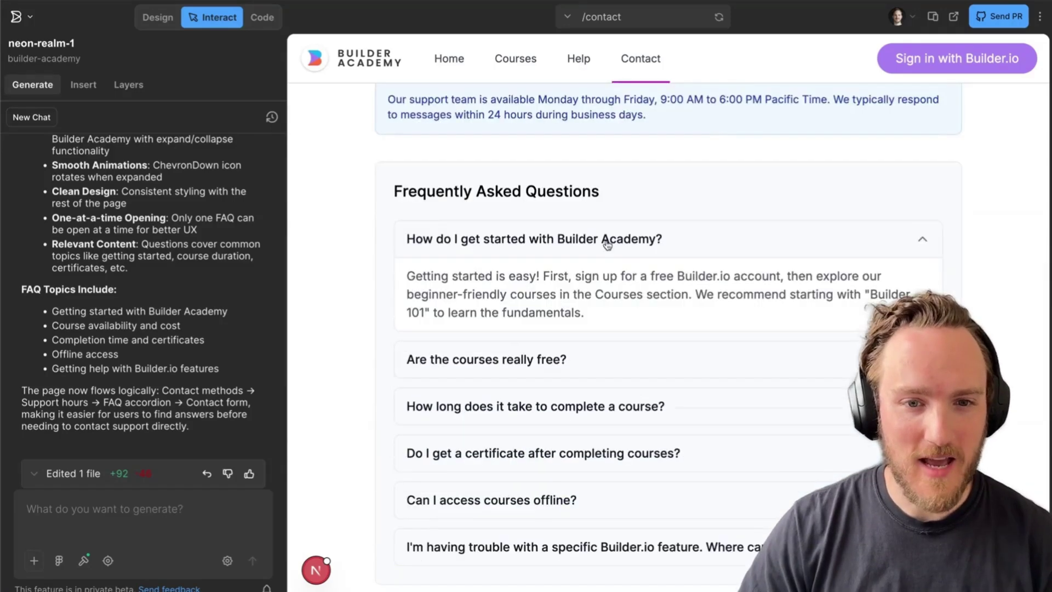
pyautogui.click(586, 368)
pyautogui.scroll(-5, 648, 337)
pyautogui.click(615, 423)
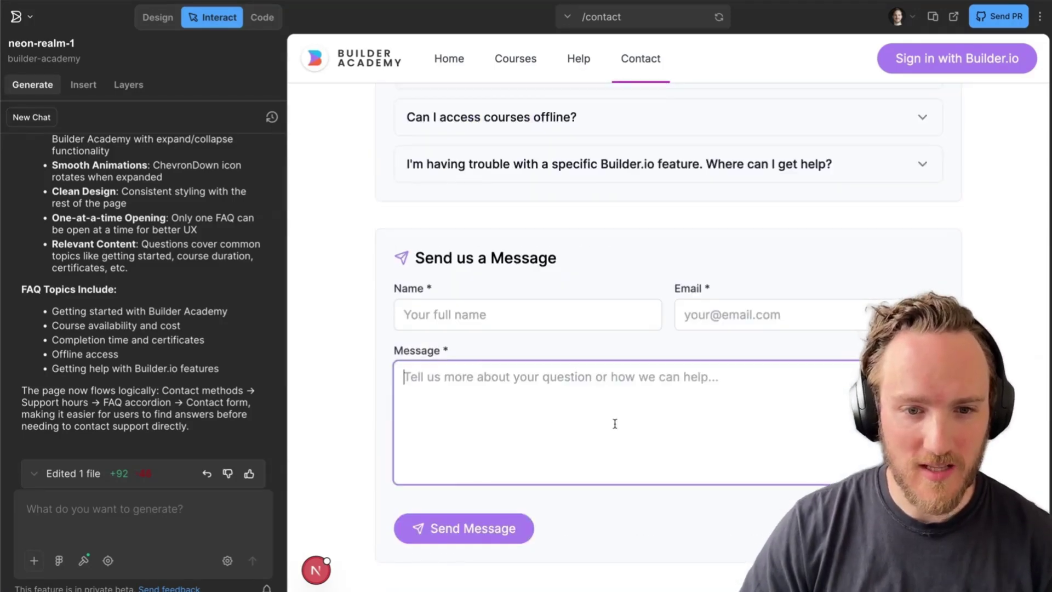
pyautogui.scroll(15, 688, 193)
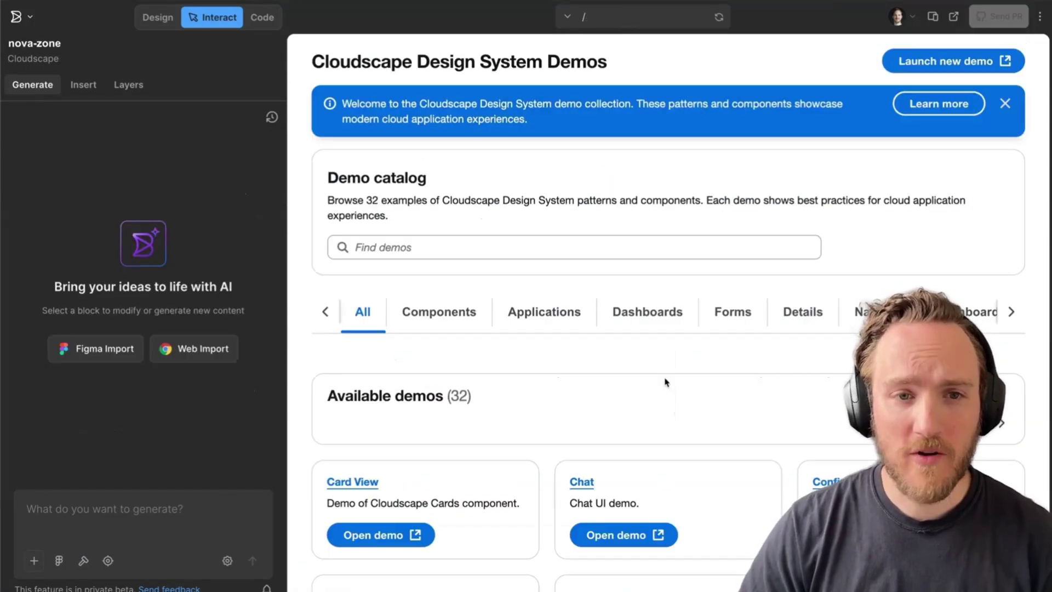
pyautogui.scroll(-3, 697, 386)
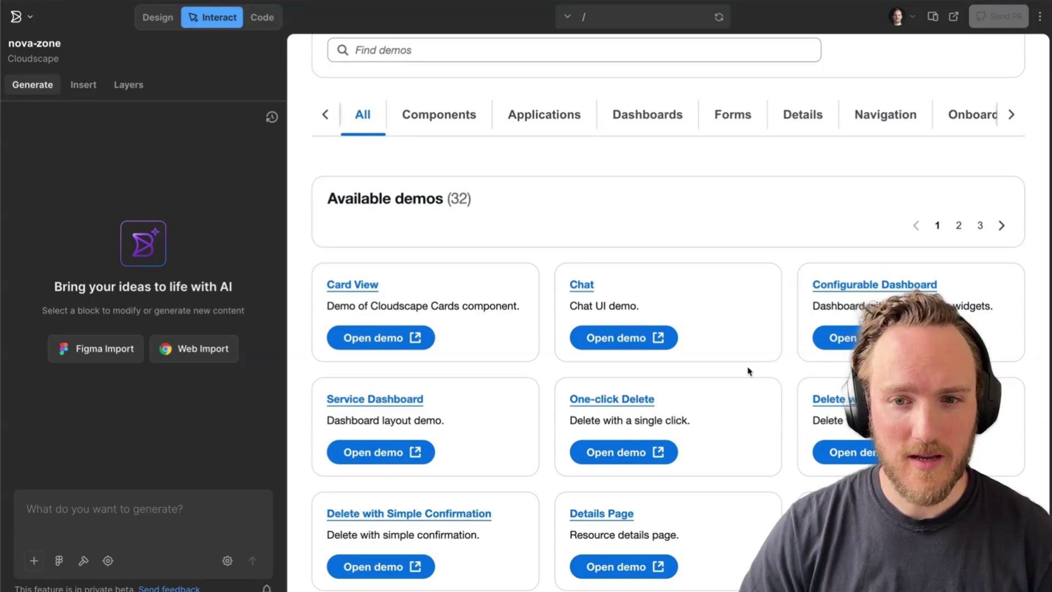
# - Browse a dashboard demo in the Cloudscape project, then start a new prompt
pyautogui.click(835, 337)
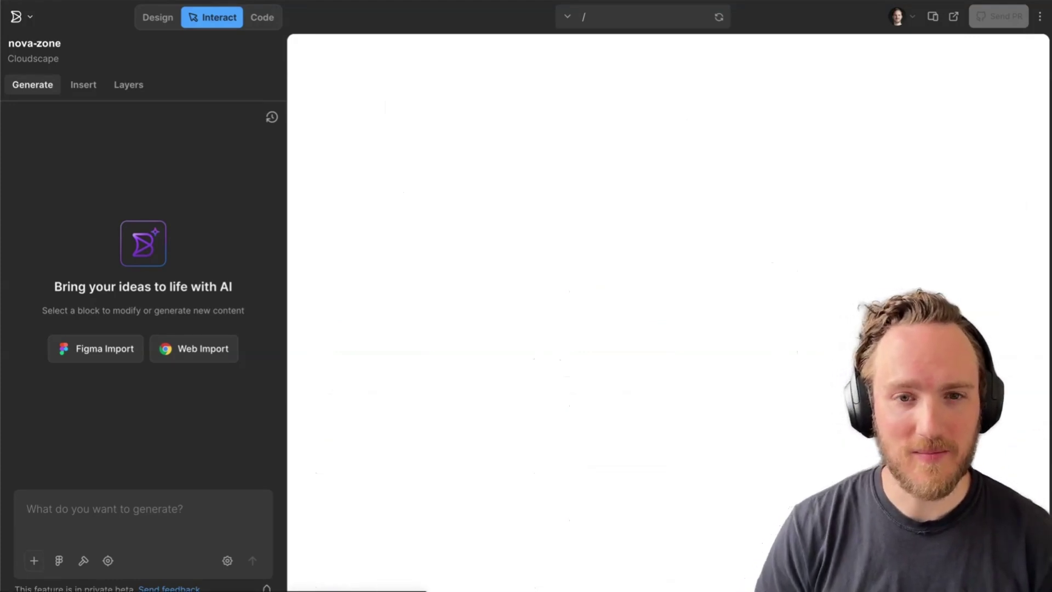
pyautogui.scroll(-5, 809, 236)
pyautogui.scroll(-3, 810, 236)
pyautogui.scroll(-1, 809, 235)
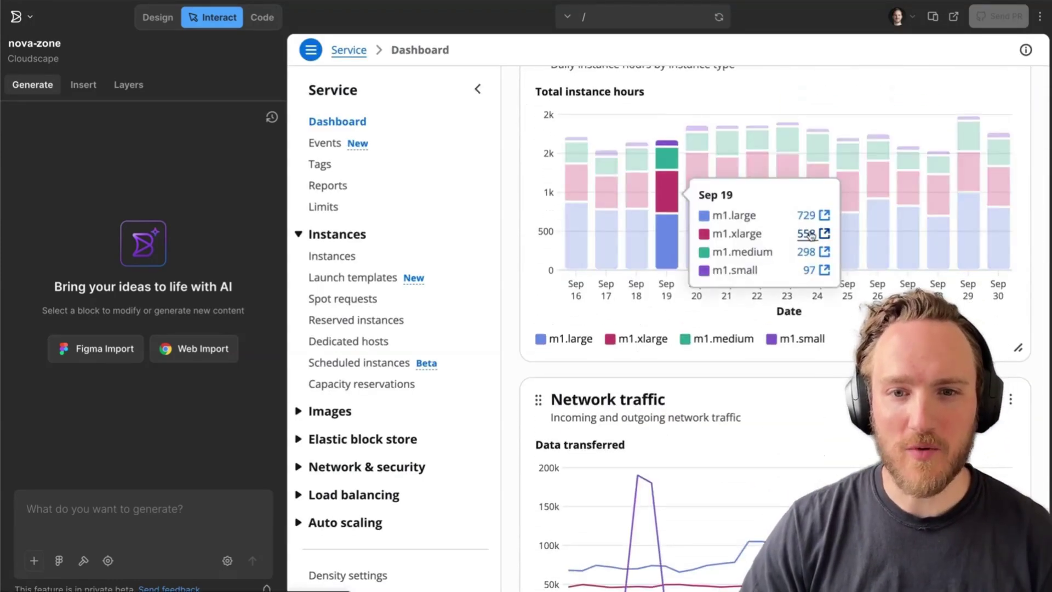
pyautogui.click(192, 499)
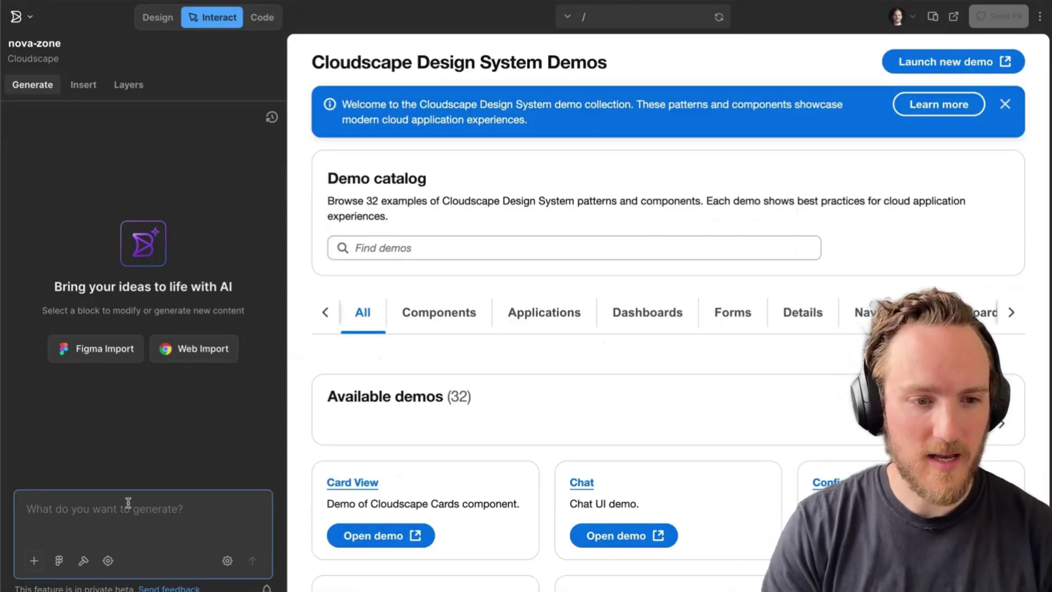
pyautogui.write('build me a weather dash')
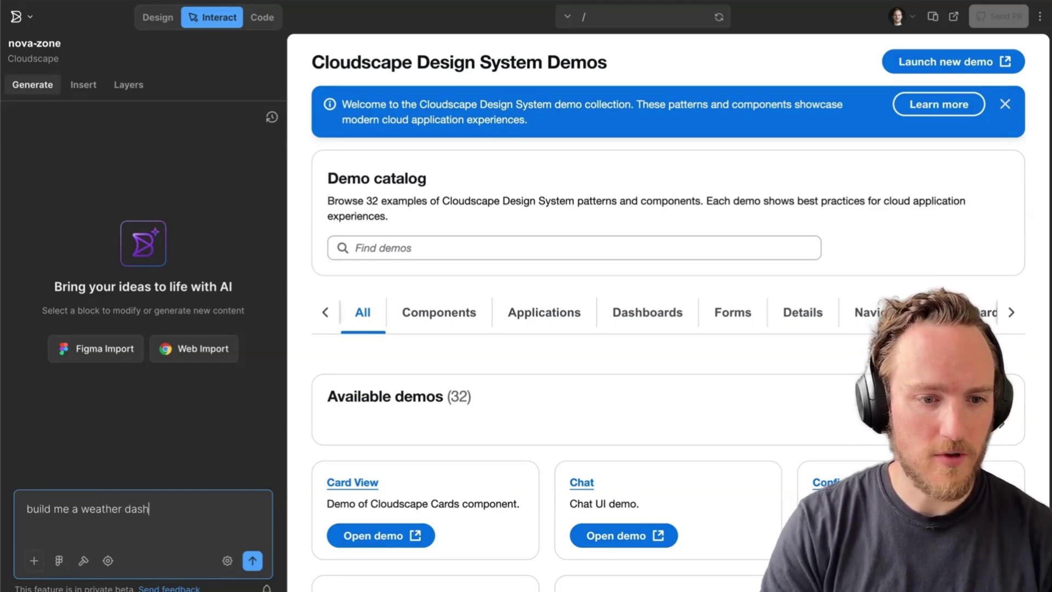
pyautogui.write('board using the open meteo api.')
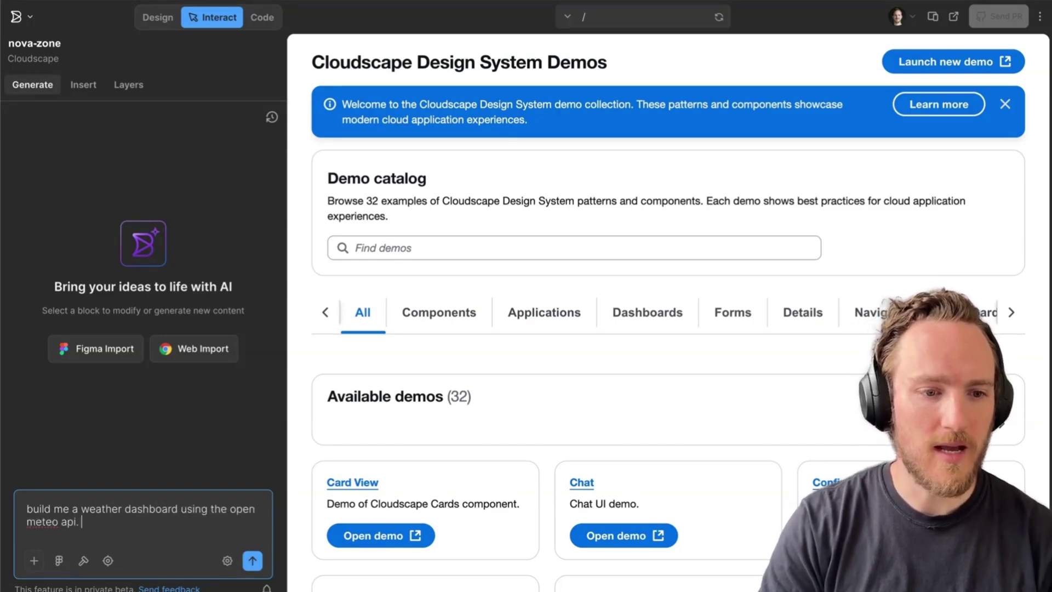
pyautogui.write('do a web search to learn')
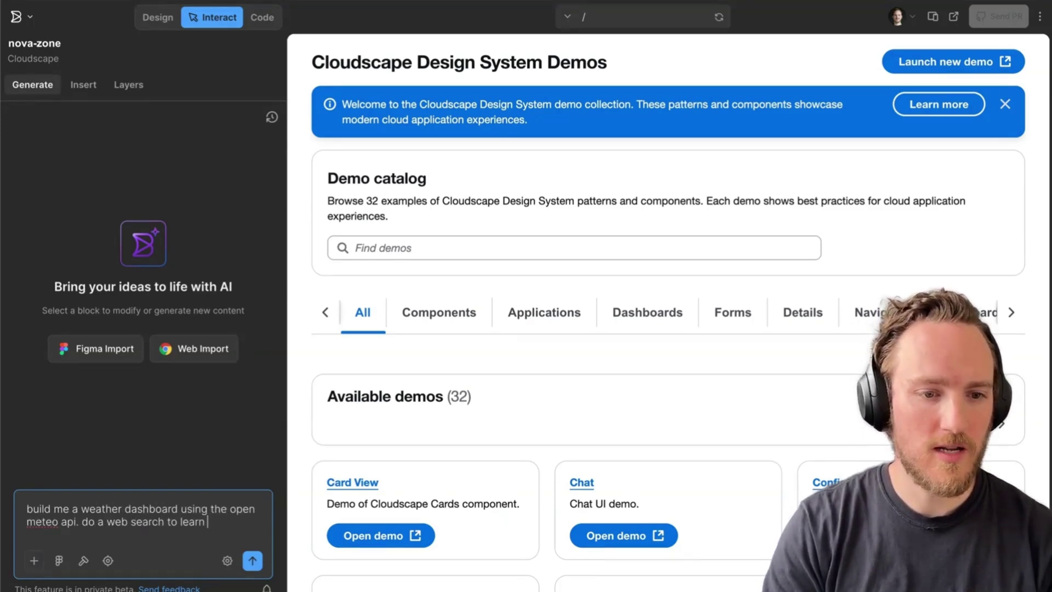
pyautogui.write(' api wo')
pyautogui.write('ks')
# - Send a prompt for a weather dashboard built on the Open-Meteo API
pyautogui.press('Return')
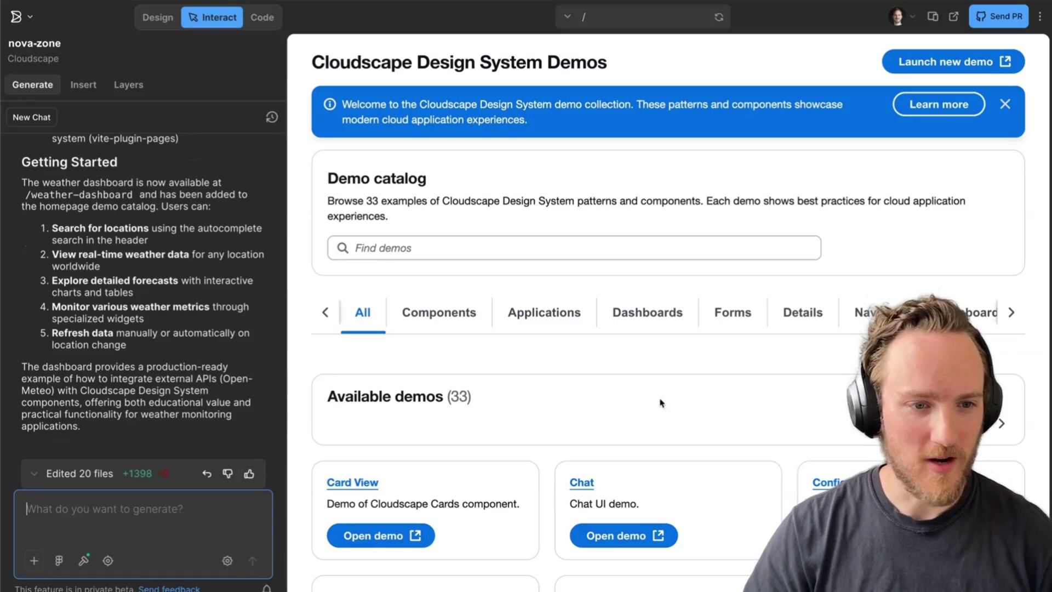
# - Open the Weather Dashboard demo and switch its city to San Francisco, California
pyautogui.click(656, 315)
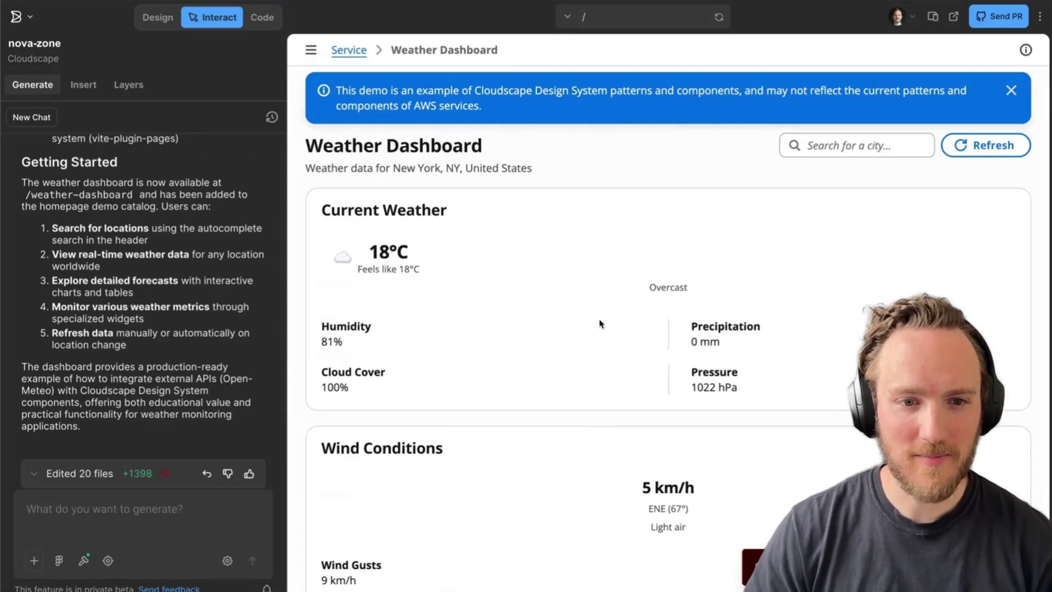
pyautogui.scroll(-2, 600, 324)
pyautogui.scroll(-8, 599, 324)
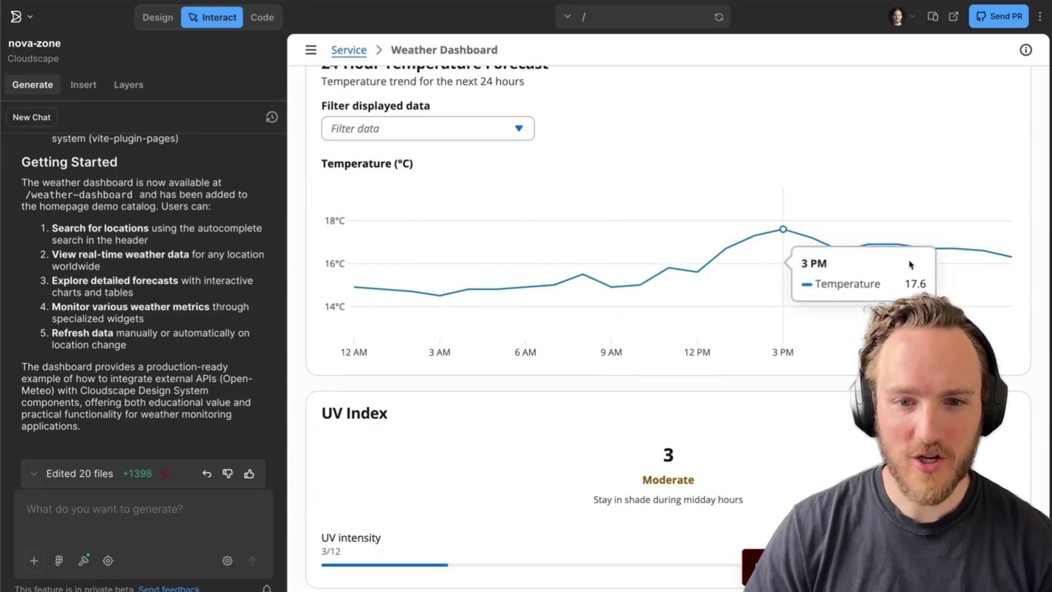
pyautogui.scroll(-3, 712, 285)
pyautogui.scroll(-2, 713, 284)
pyautogui.scroll(-1, 711, 285)
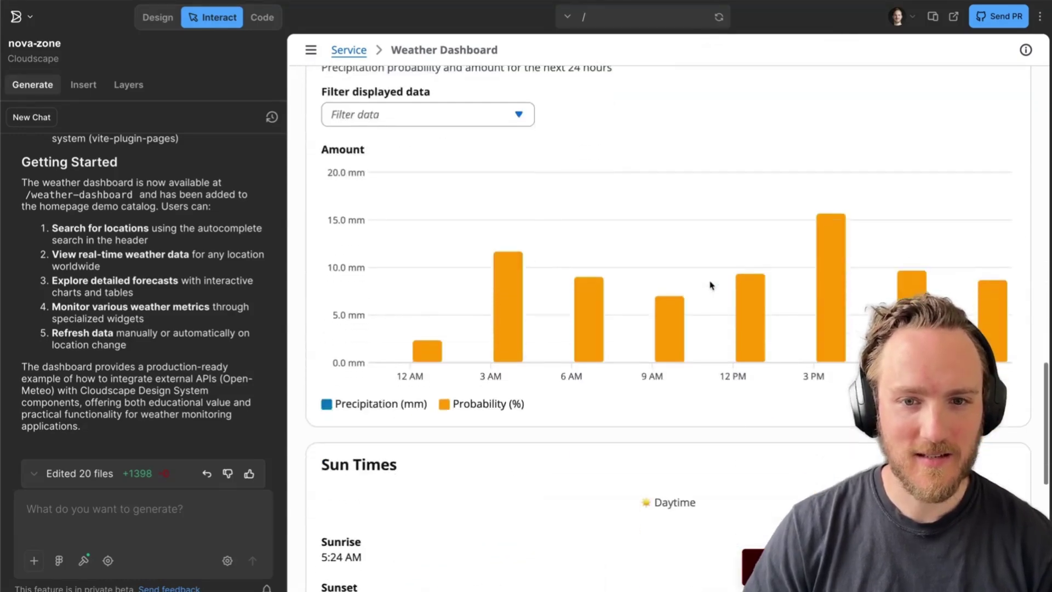
pyautogui.scroll(-3, 755, 307)
pyautogui.scroll(-4, 699, 346)
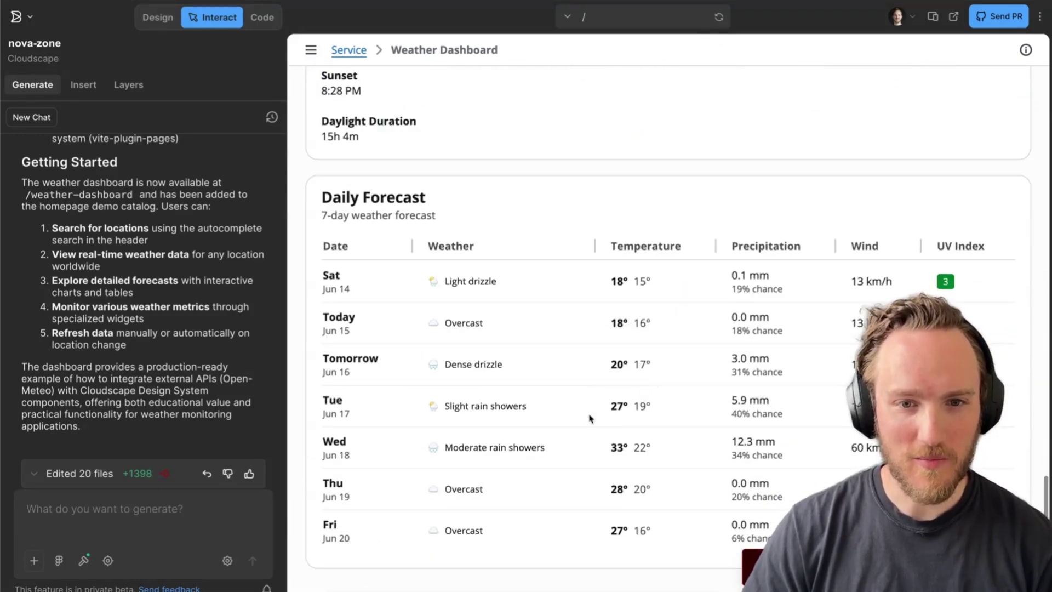
pyautogui.scroll(1, 578, 279)
pyautogui.scroll(15, 577, 280)
pyautogui.click(847, 144)
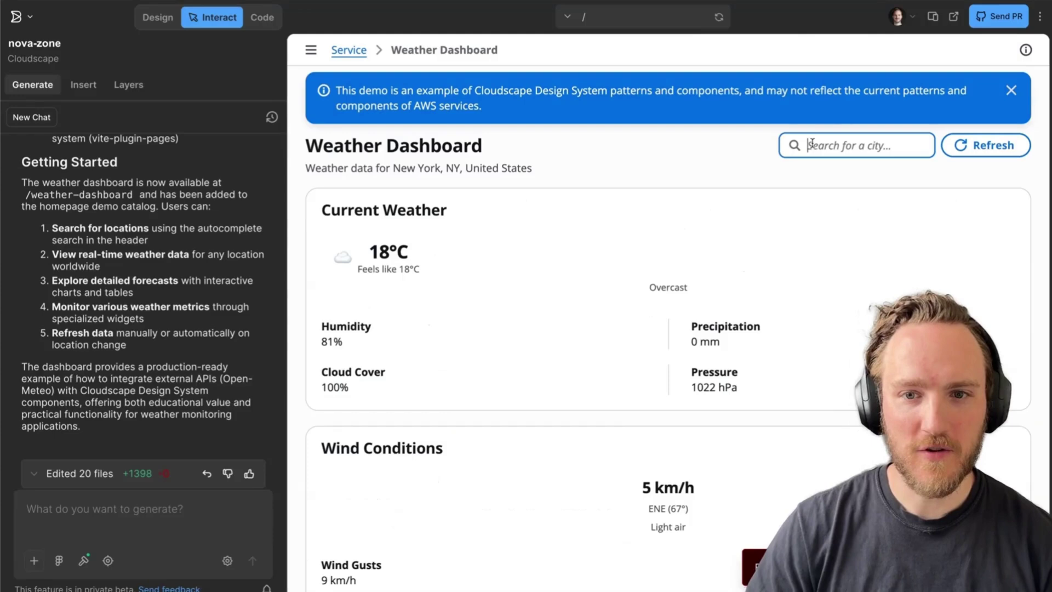
pyautogui.write('san franc')
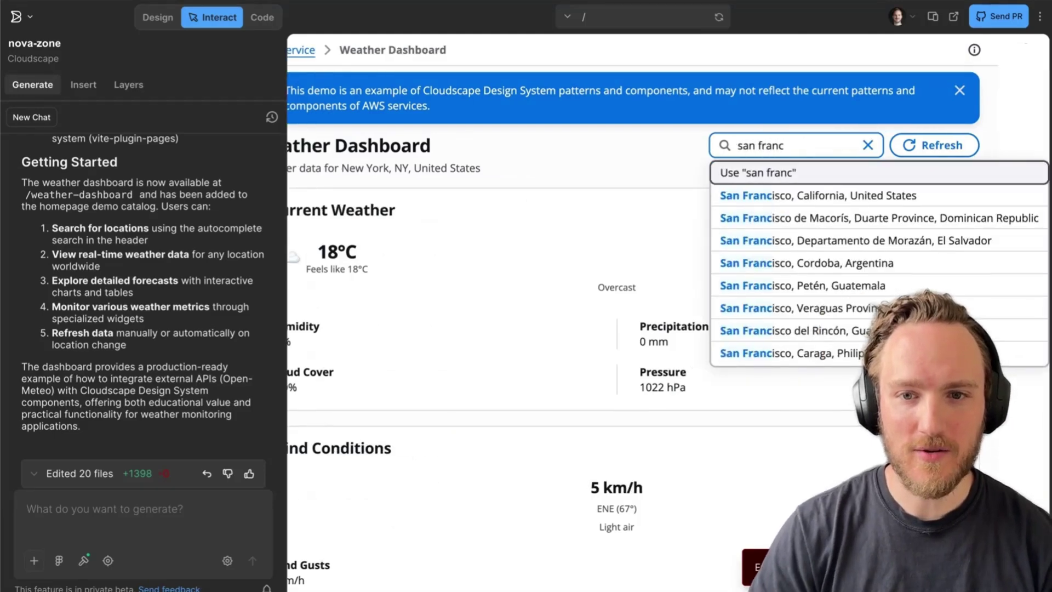
pyautogui.press('Return')
# - Ask the AI to put the 7-day forecast above Wind Conditions as scrolling emoji day cards
pyautogui.click(144, 508)
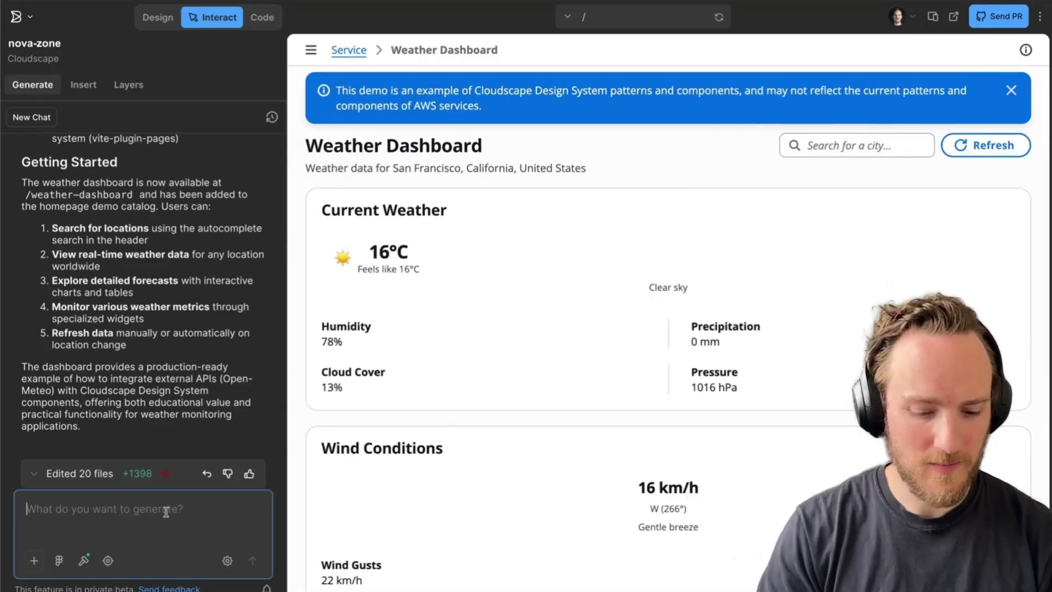
pyautogui.write('bring the 7 day forecase above wind conditions and make it a side scroll with b')
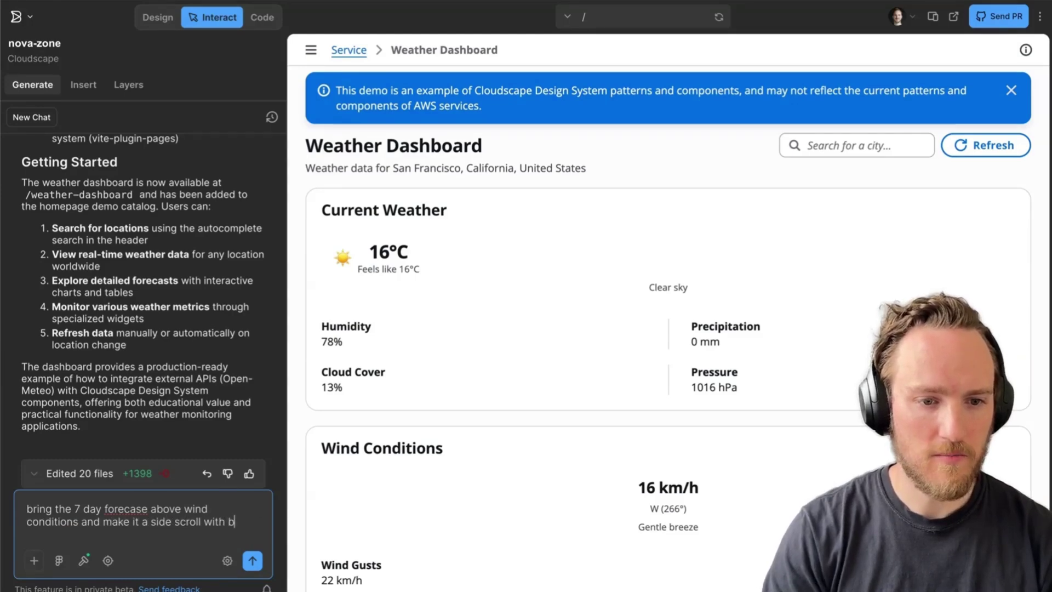
pyautogui.write('rge e')
pyautogui.write('is for sunny/cloudy/etc')
pyautogui.press('Return')
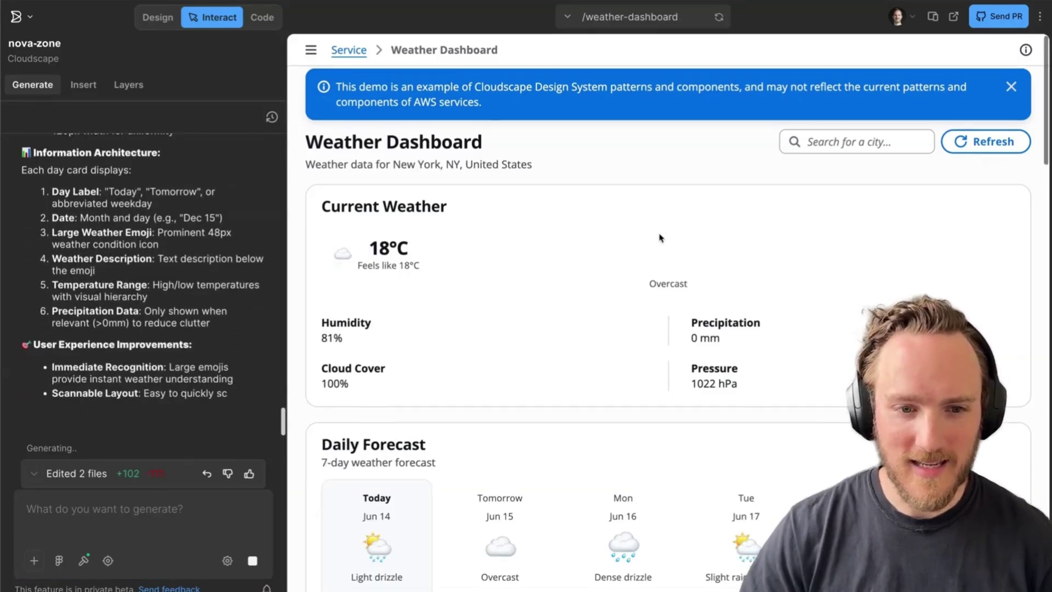
pyautogui.scroll(-3, 659, 235)
pyautogui.scroll(-1, 654, 343)
pyautogui.hscroll(2, 655, 344)
pyautogui.hscroll(-2, 656, 343)
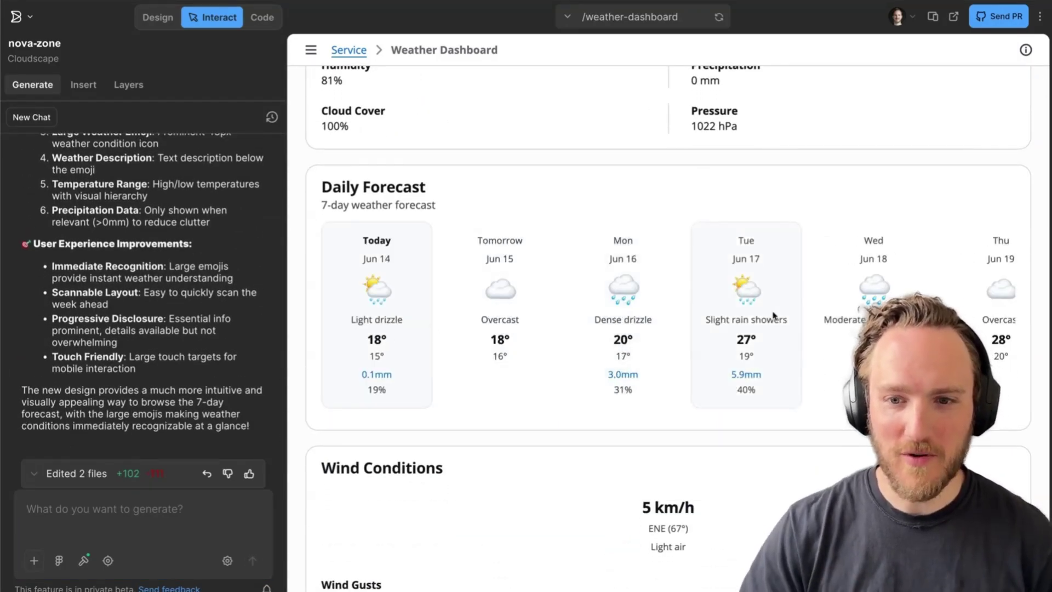
pyautogui.scroll(3, 773, 315)
# - Load Los Angeles weather in the new forecast cards and send the changes as a pull request
pyautogui.click(846, 145)
pyautogui.write('los ang')
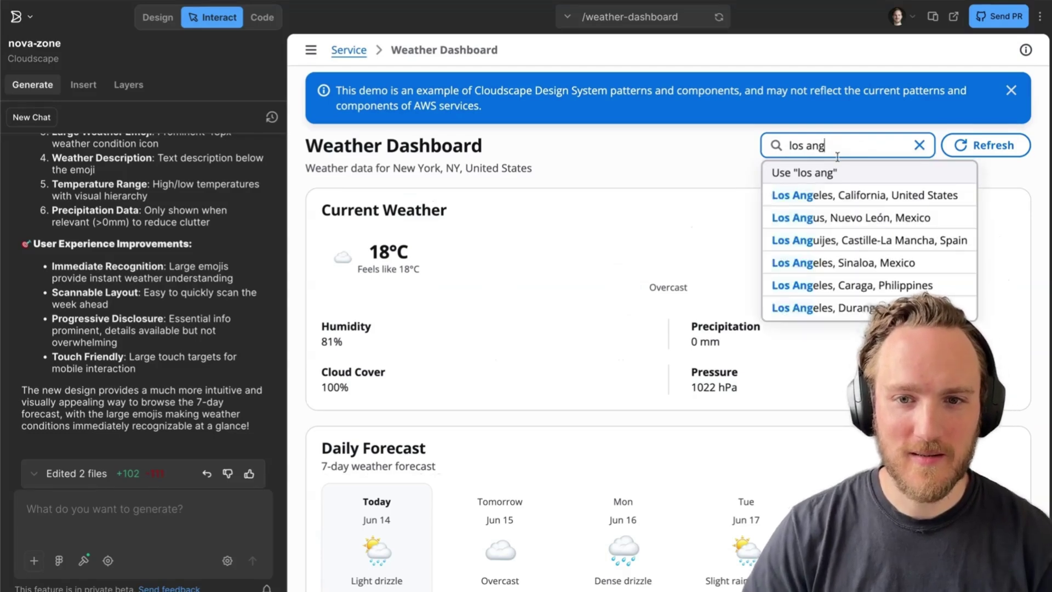
pyautogui.click(855, 192)
pyautogui.scroll(-2, 678, 317)
pyautogui.hscroll(3, 666, 431)
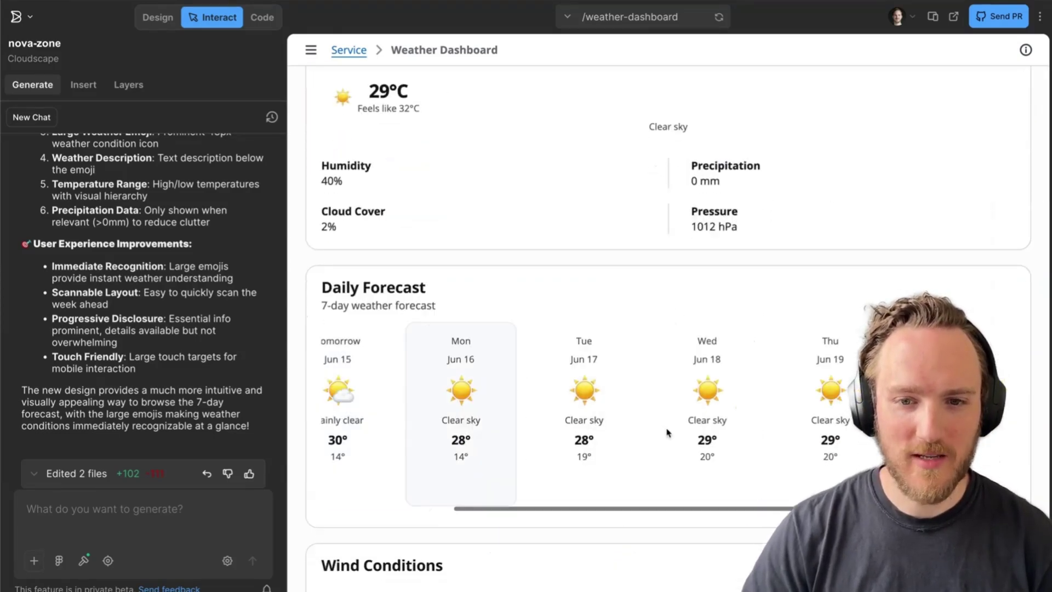
pyautogui.click(996, 18)
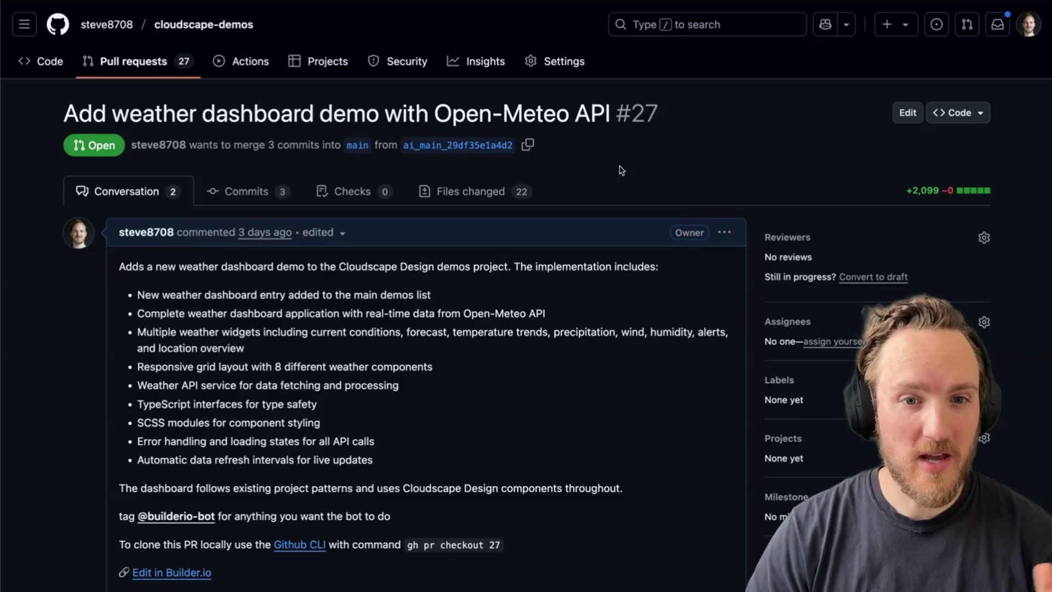
# - Open the pull request's changed files and inspect the app.tsx import diffs
pyautogui.click(481, 201)
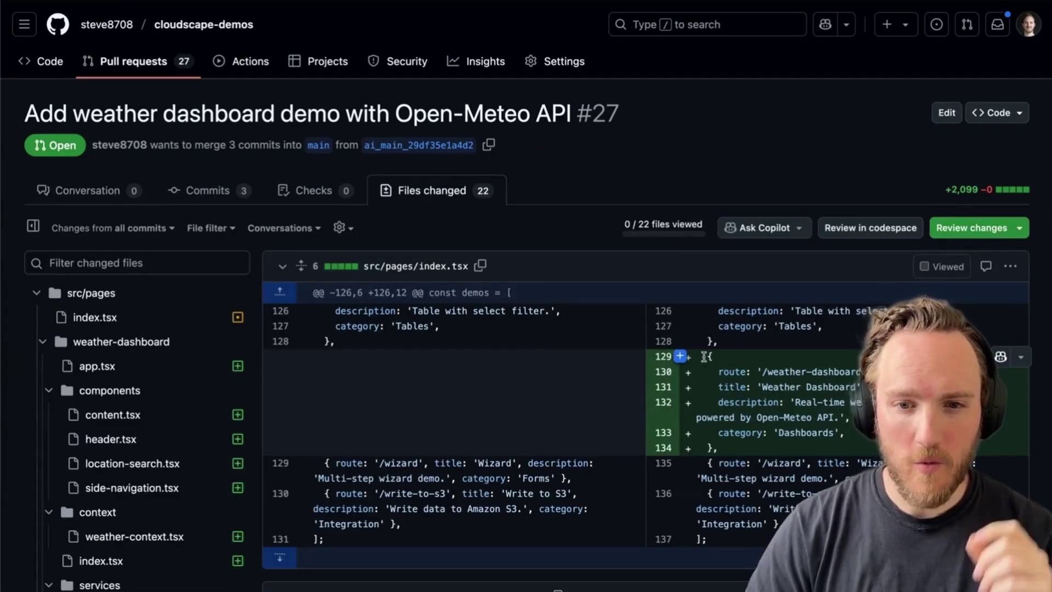
pyautogui.moveTo(703, 355); pyautogui.dragTo(723, 448)
pyautogui.click(724, 448)
pyautogui.scroll(-5, 787, 225)
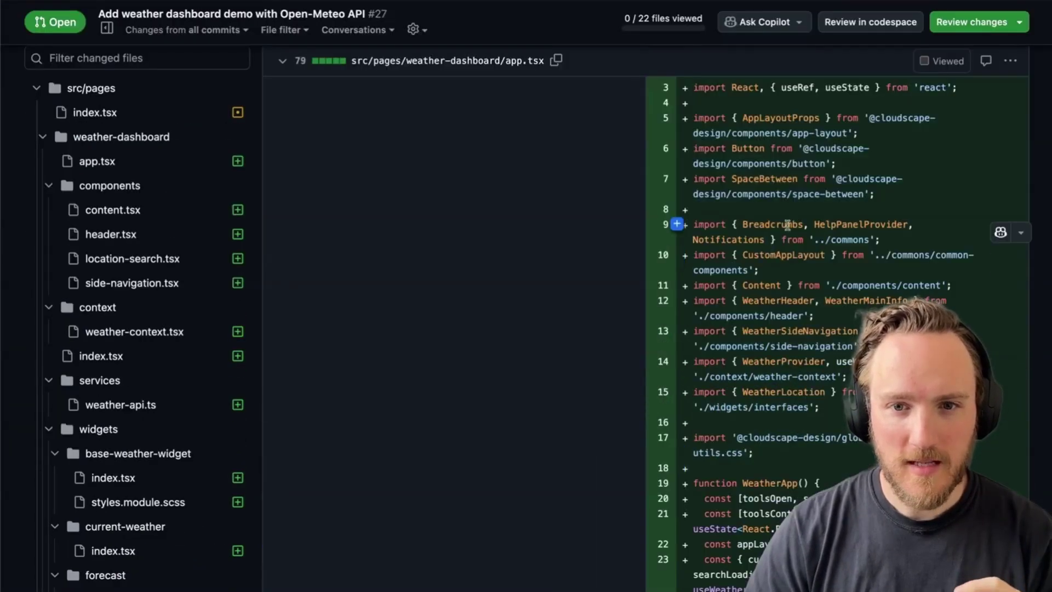
pyautogui.moveTo(693, 118); pyautogui.dragTo(865, 195)
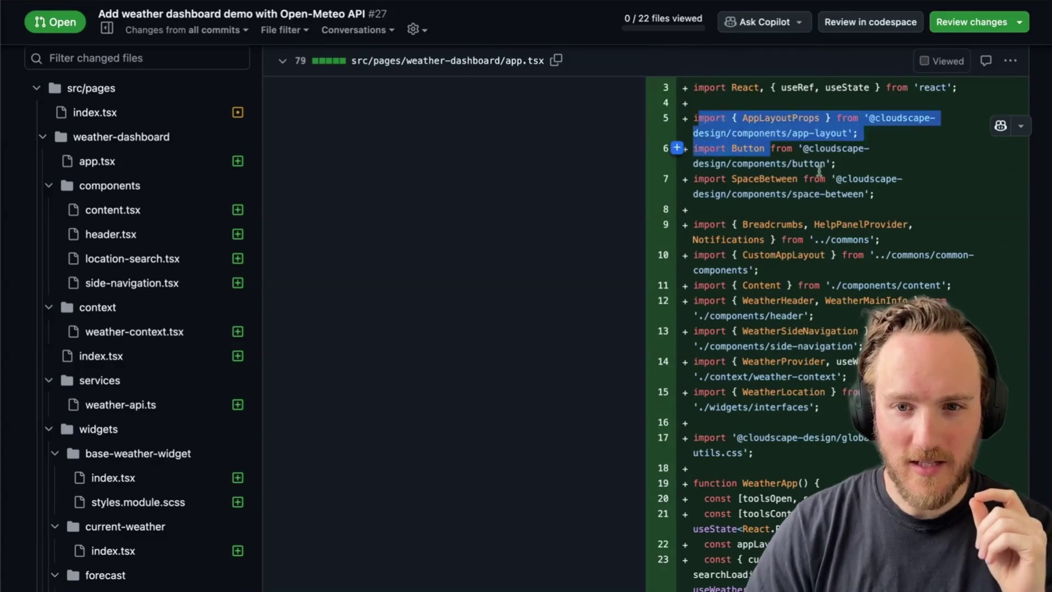
pyautogui.click(865, 194)
pyautogui.moveTo(693, 255); pyautogui.dragTo(766, 349)
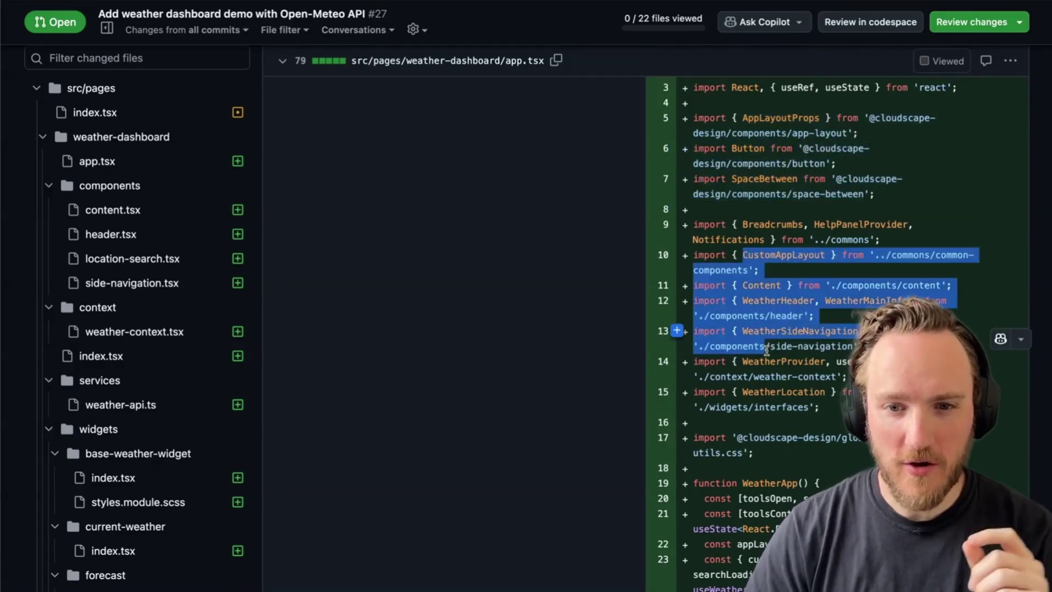
pyautogui.click(766, 348)
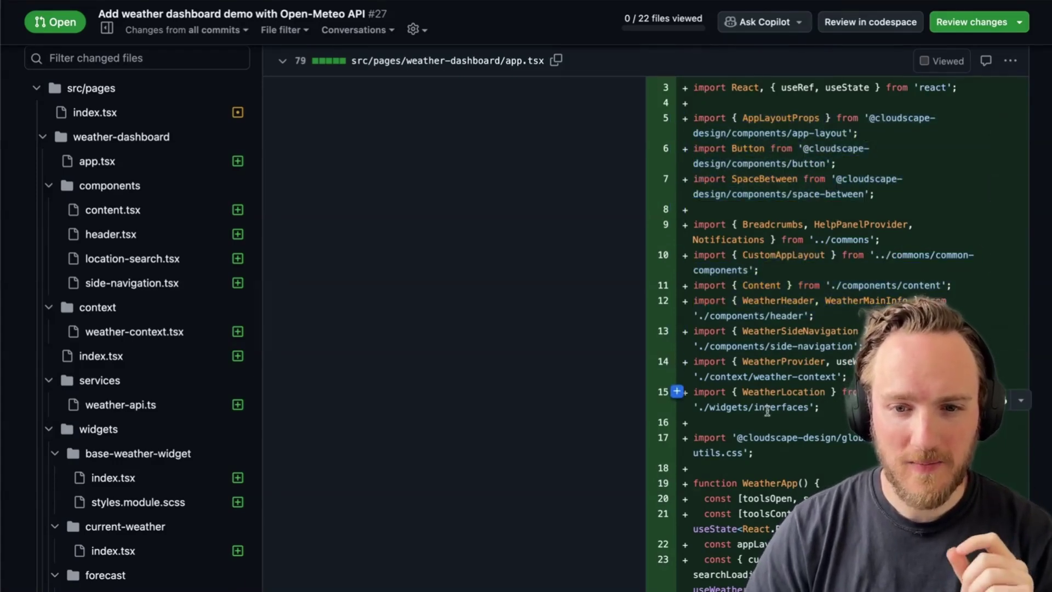
pyautogui.scroll(-10, 767, 348)
pyautogui.scroll(-1, 709, 127)
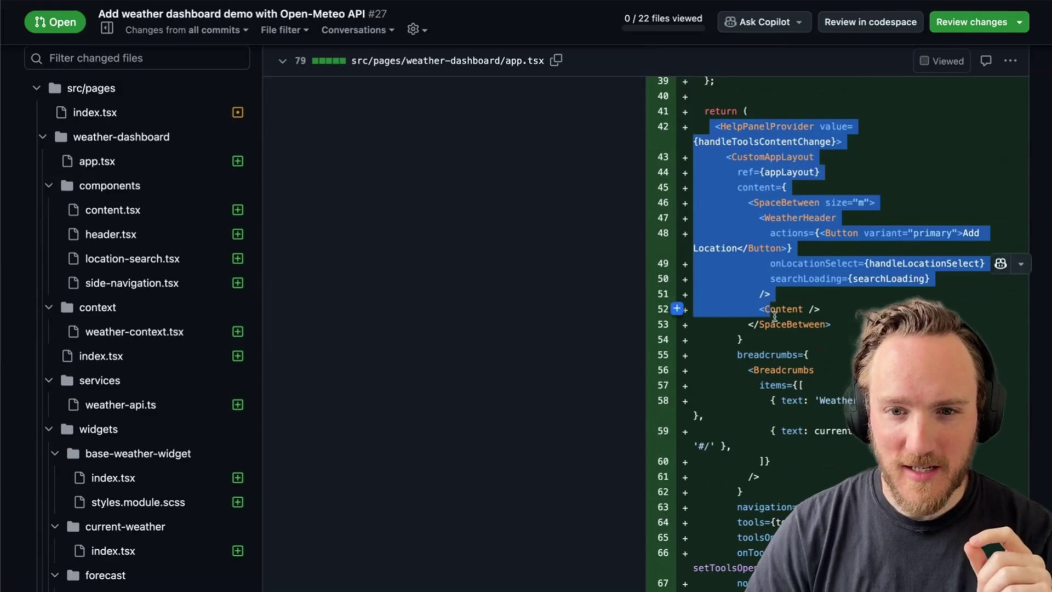
pyautogui.moveTo(709, 127); pyautogui.dragTo(769, 448)
# - Inspect the WeatherHeader function in the header.tsx diff
pyautogui.click(769, 448)
pyautogui.scroll(-2, 766, 457)
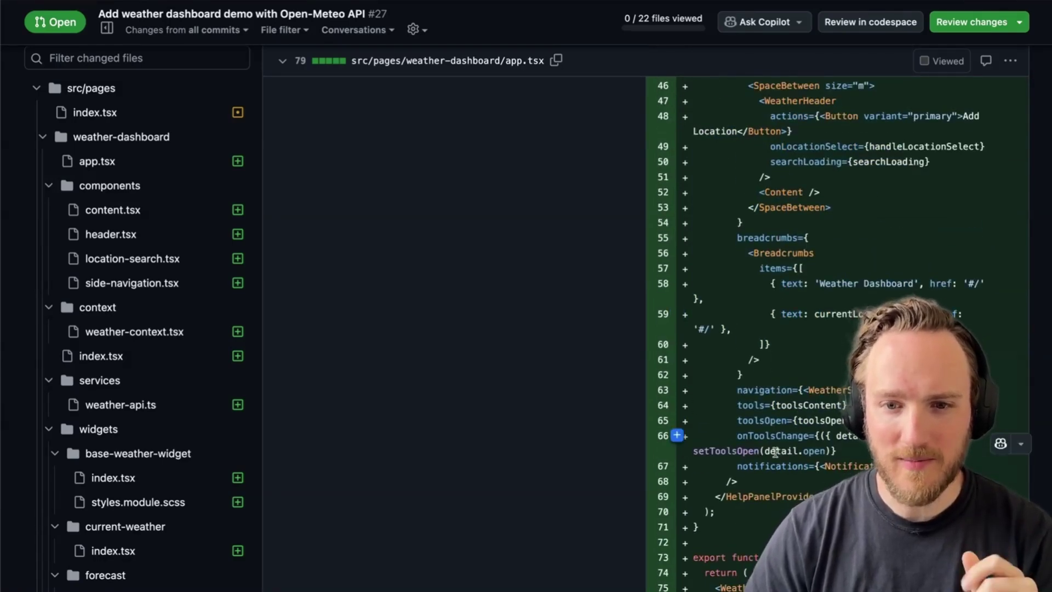
pyautogui.scroll(-15, 772, 452)
pyautogui.moveTo(707, 210); pyautogui.dragTo(682, 407)
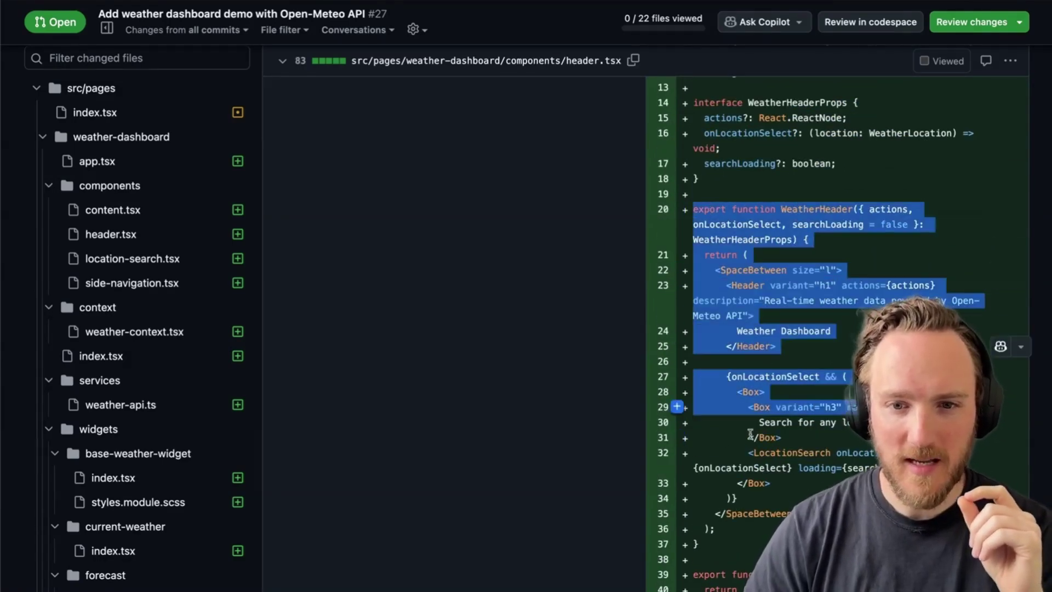
pyautogui.click(683, 407)
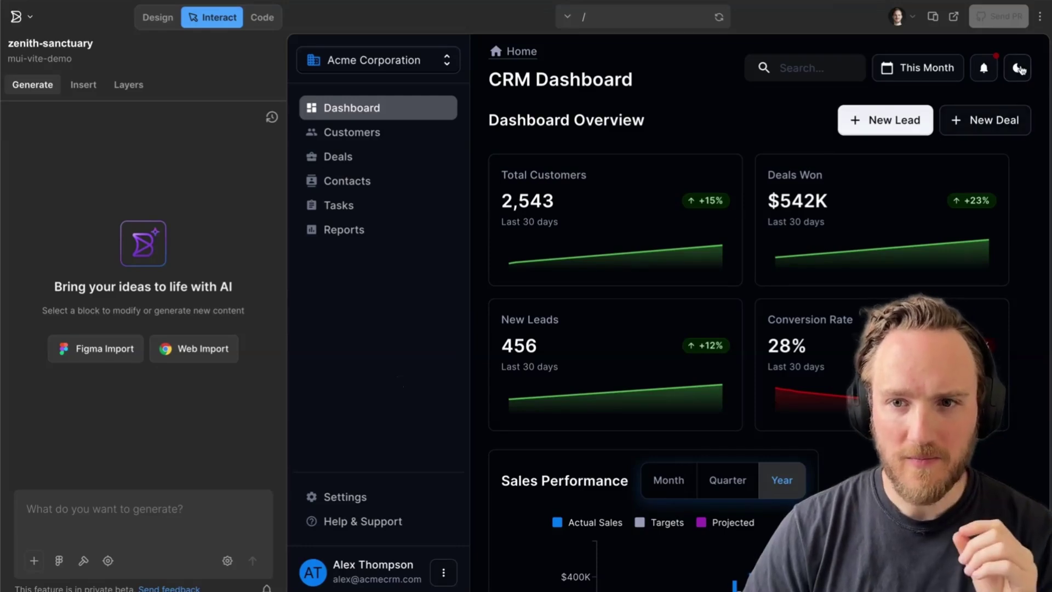
# - Switch the CRM preview to the Light theme and show its placeholder Customers page
pyautogui.click(1019, 69)
pyautogui.click(996, 130)
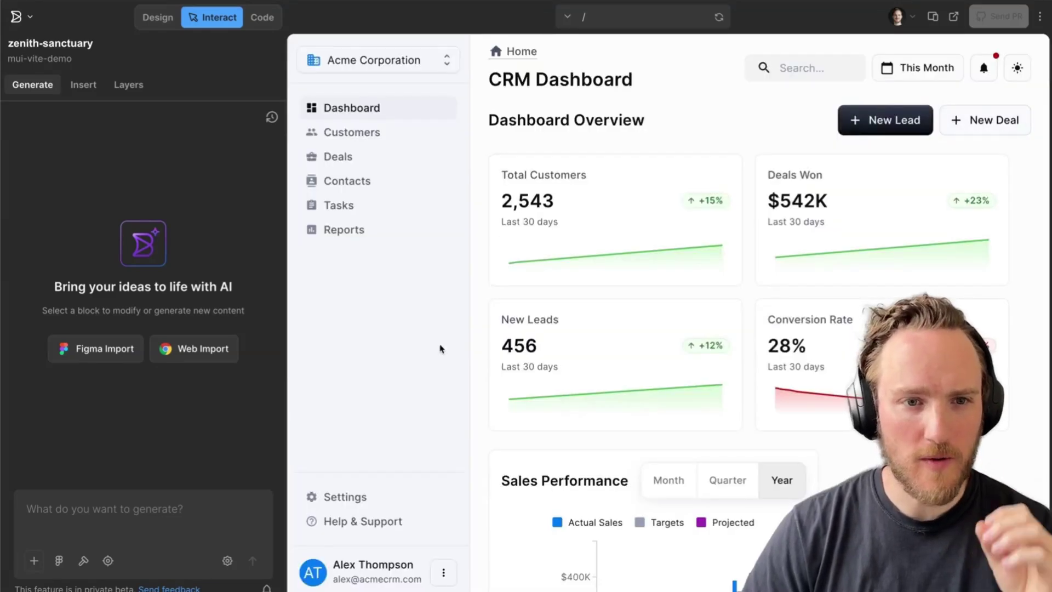
pyautogui.click(353, 132)
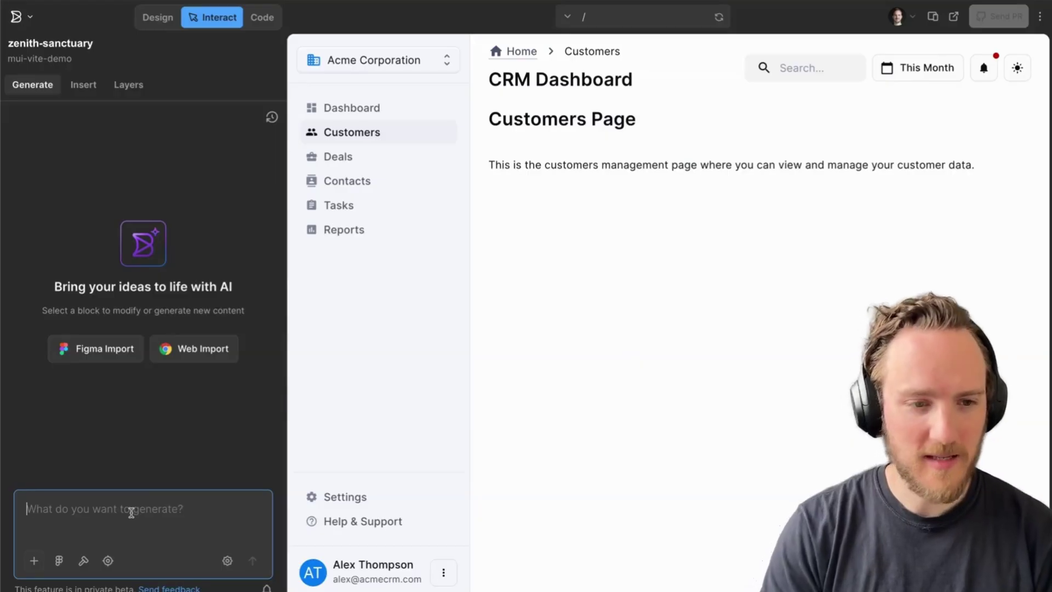
pyautogui.write('do this')
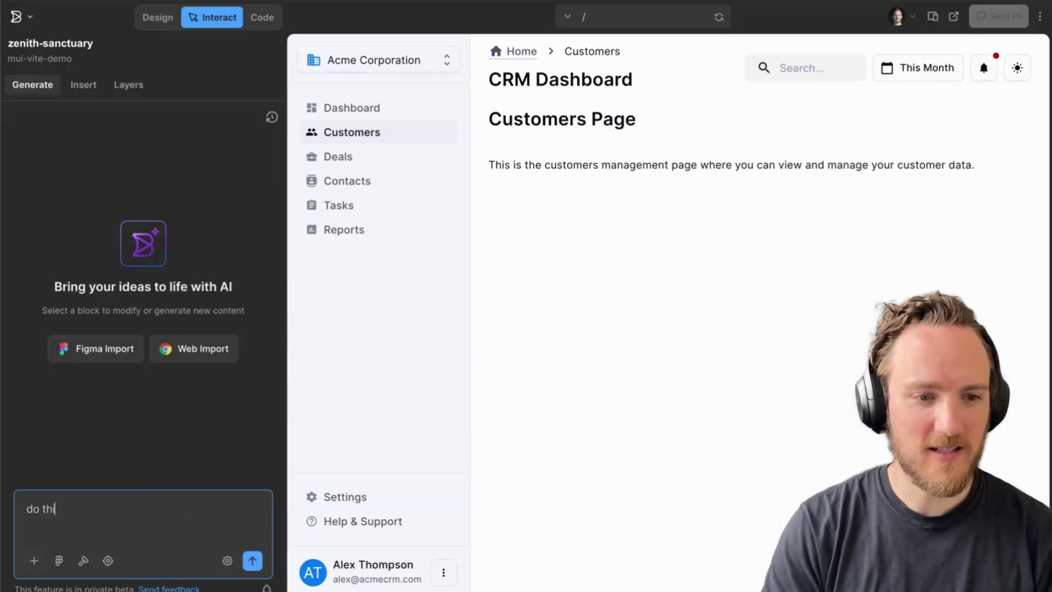
# - Send the AI 'do this' with the pasted Linear customers-issue link
pyautogui.write('https://linear.app/builderio/issue/BUI-2303/implement-the-customers-tab-in-our-dashboard')
pyautogui.press('Return')
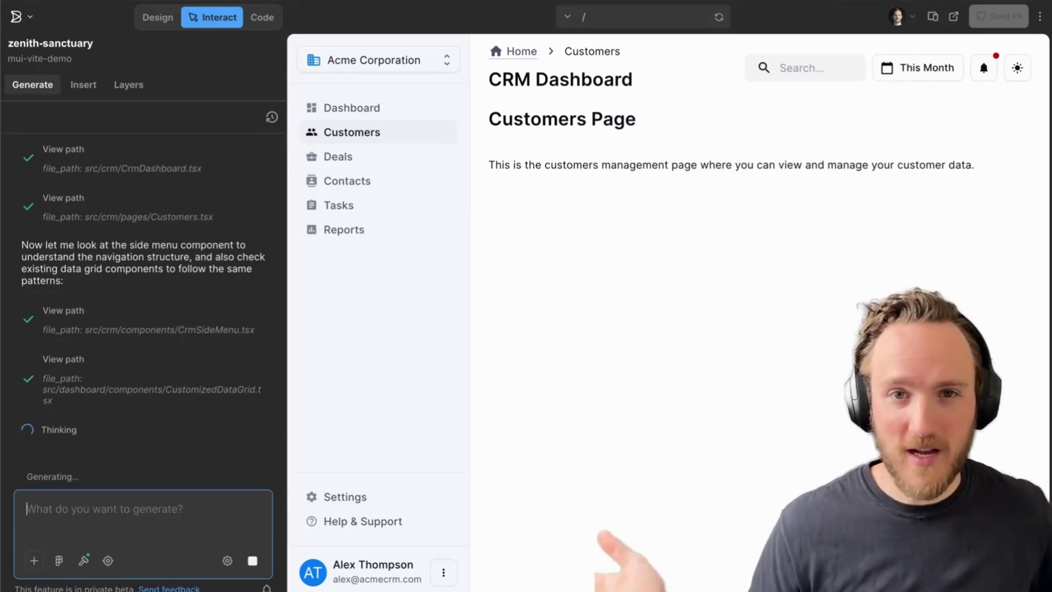
# - Show the MCP Servers panel and its built-in integration cards
pyautogui.click(84, 561)
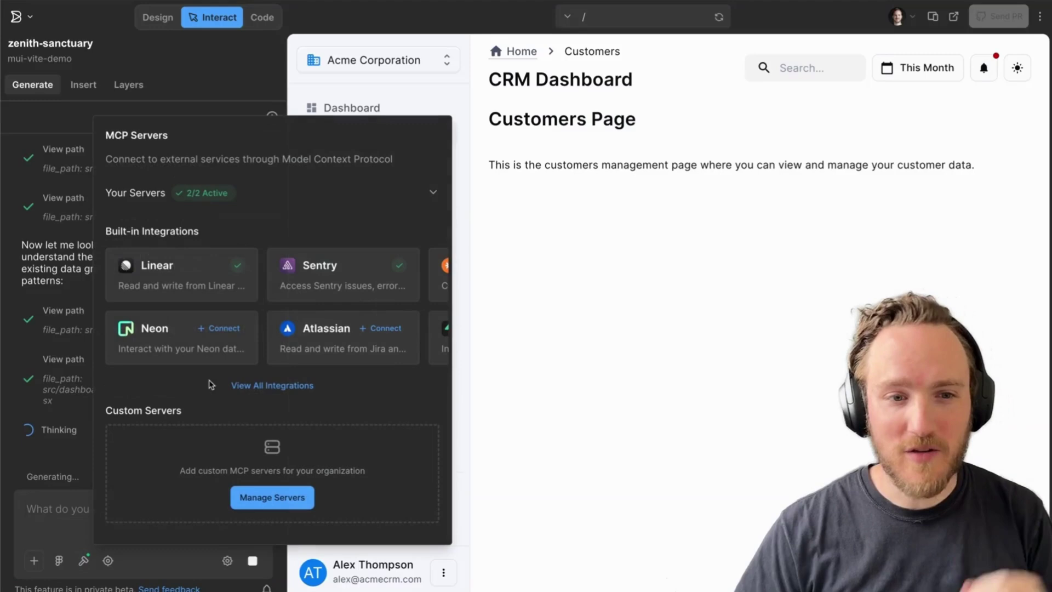
pyautogui.hscroll(3, 284, 341)
pyautogui.hscroll(1, 283, 341)
pyautogui.hscroll(2, 284, 342)
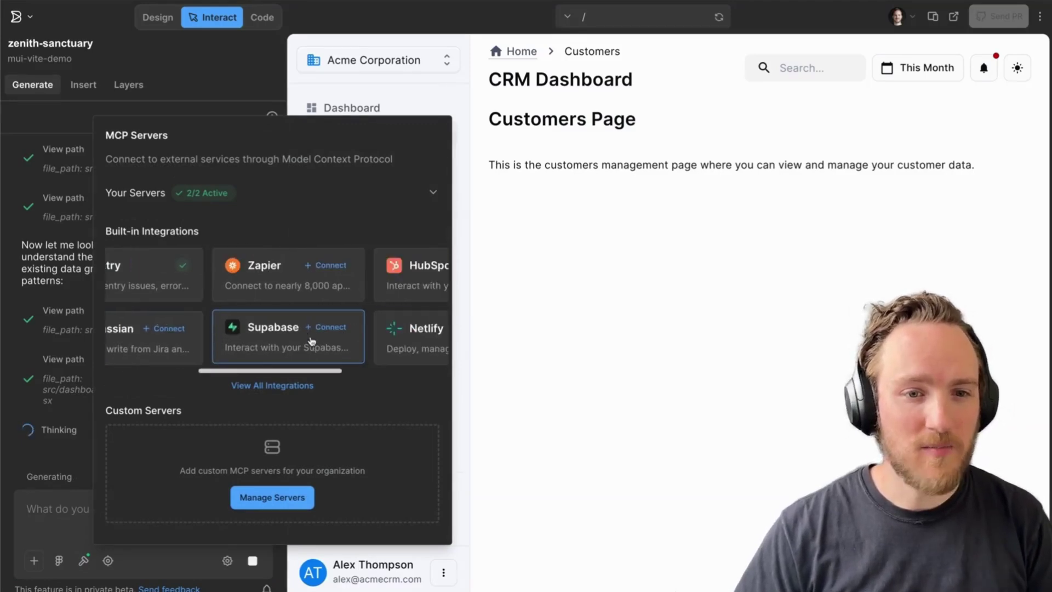
pyautogui.hscroll(2, 305, 340)
pyautogui.hscroll(1, 310, 341)
pyautogui.hscroll(1, 311, 341)
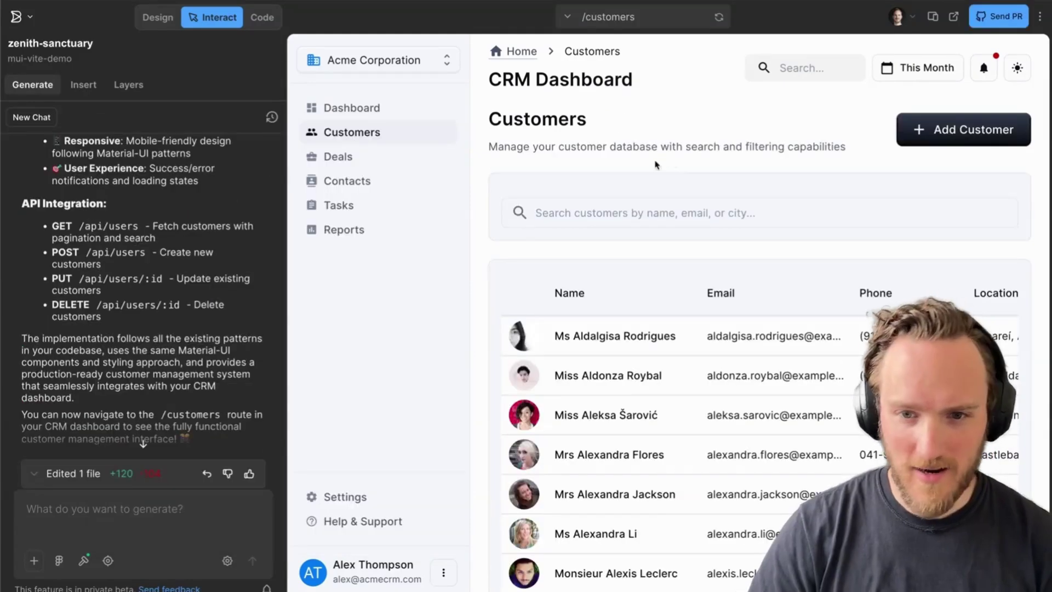
pyautogui.scroll(-3, 748, 489)
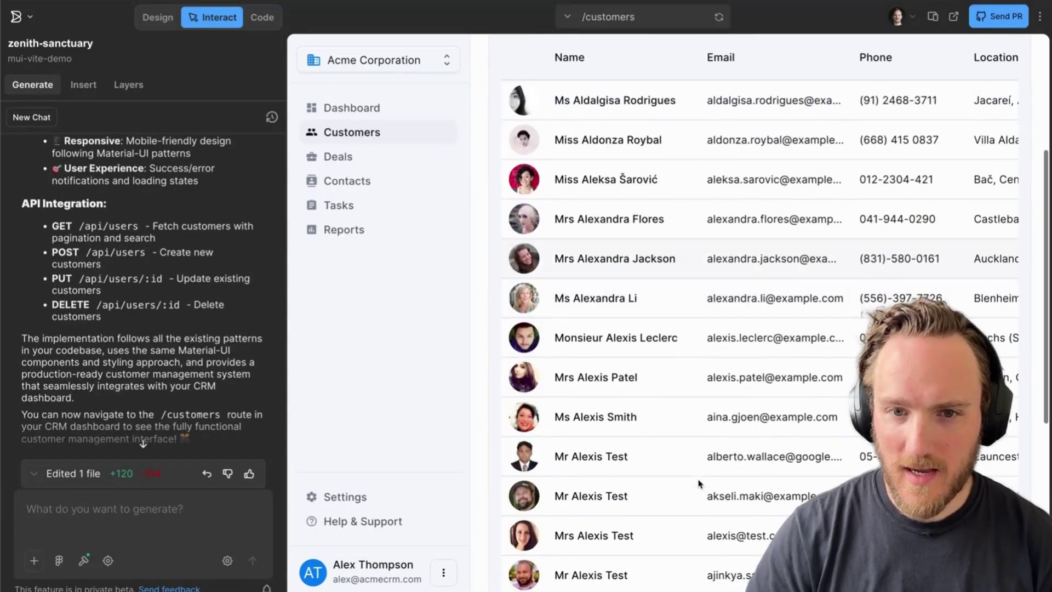
pyautogui.hscroll(4, 699, 485)
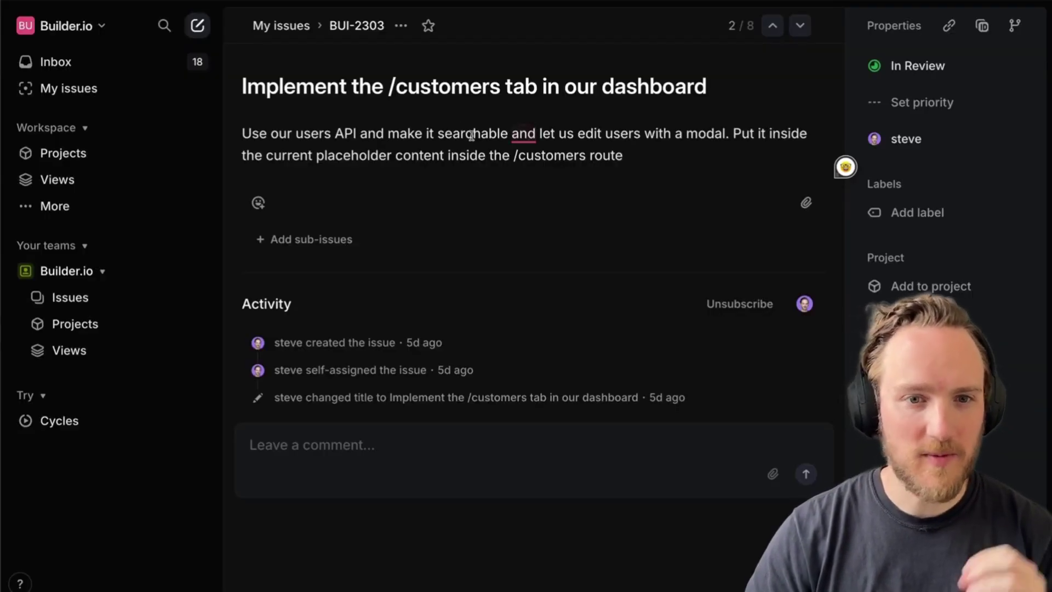
# - Search 'john', rename customer John Doe to Bob, and search for 'bob'
pyautogui.doubleClick(495, 136)
pyautogui.moveTo(496, 136); pyautogui.dragTo(697, 133)
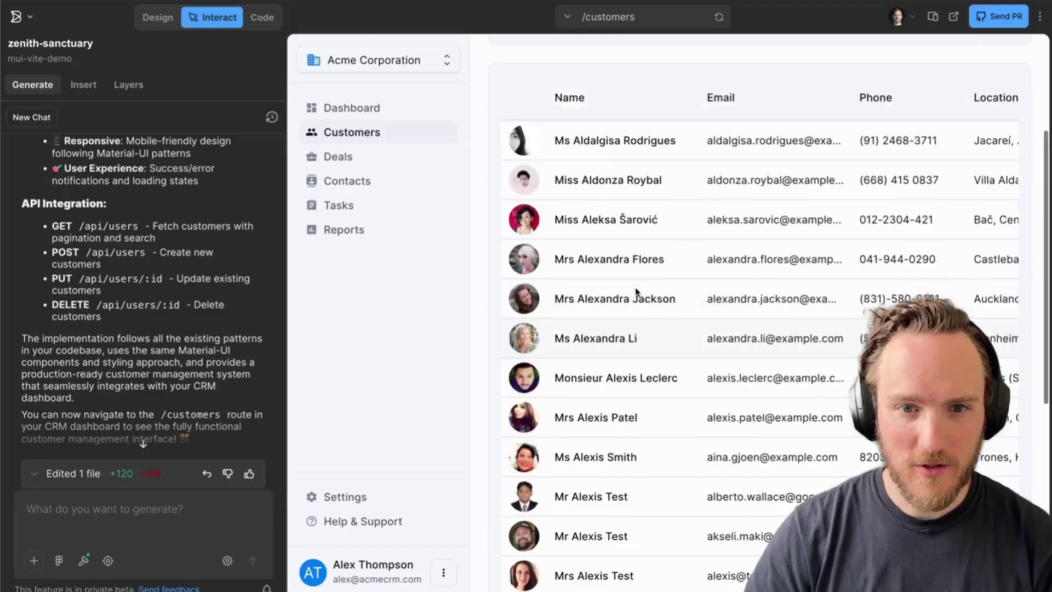
pyautogui.click(576, 212)
pyautogui.write('john')
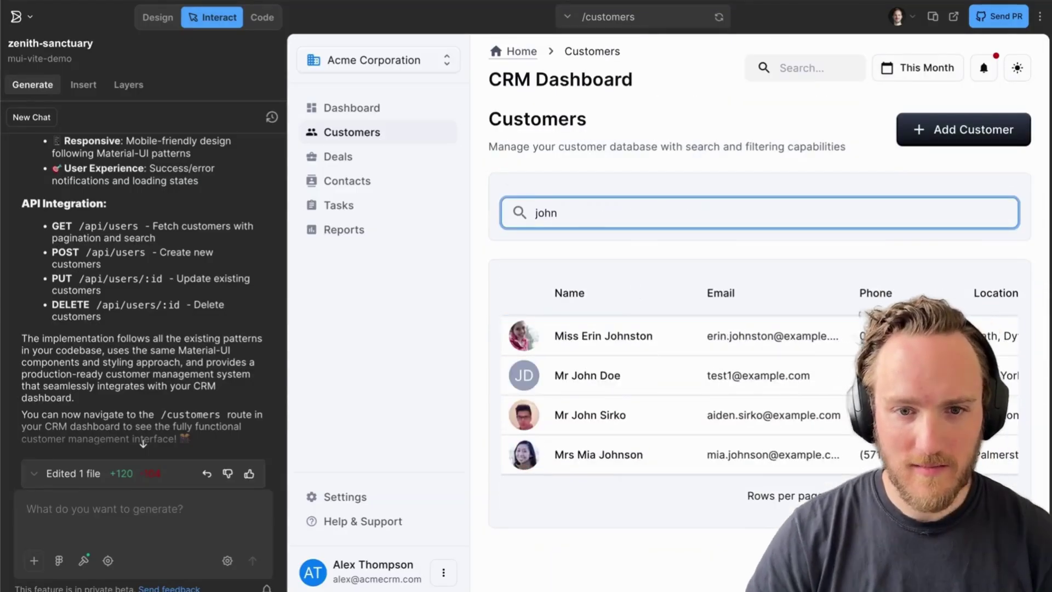
pyautogui.hscroll(5, 602, 411)
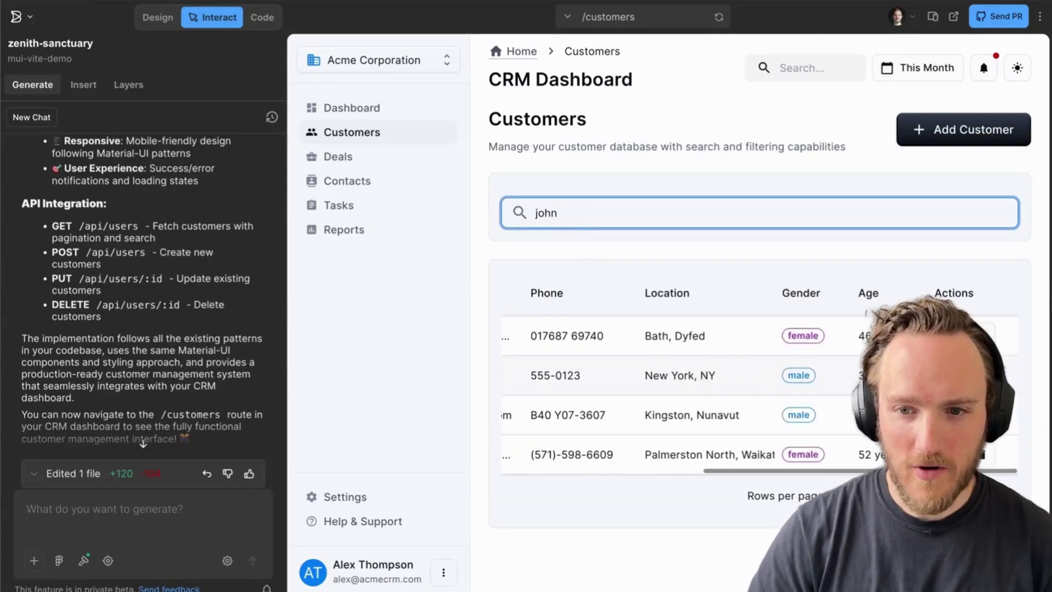
pyautogui.click(945, 376)
pyautogui.doubleClick(599, 216)
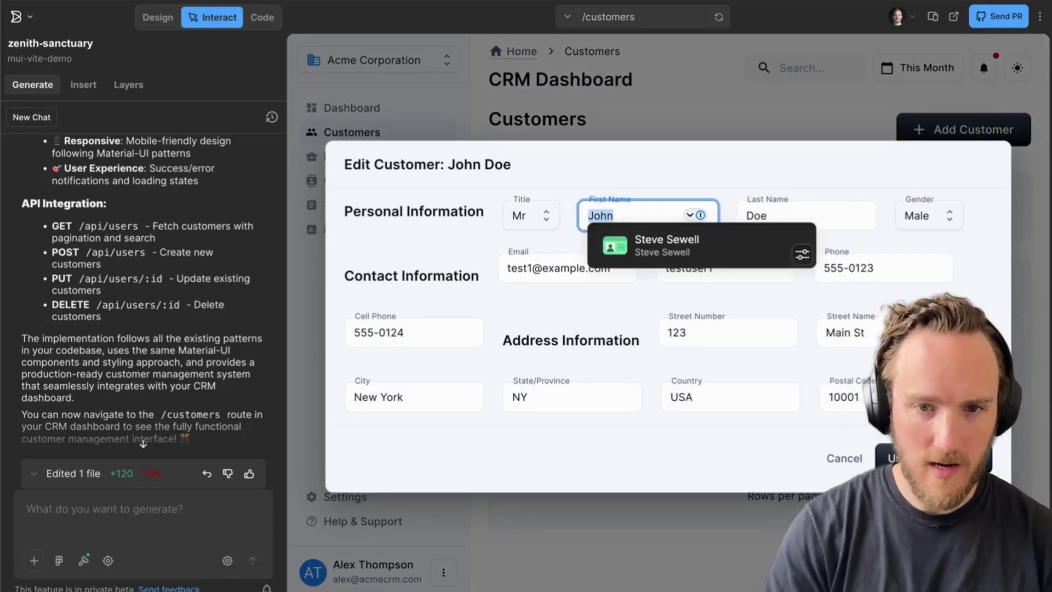
pyautogui.write('Bob')
pyautogui.press('Return')
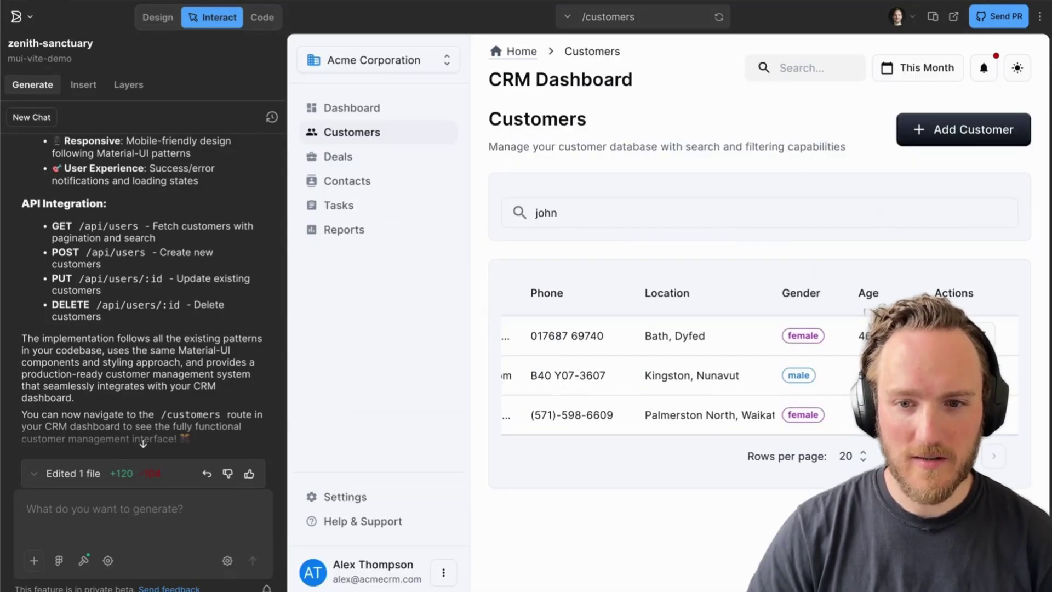
pyautogui.doubleClick(545, 212)
pyautogui.write('bob')
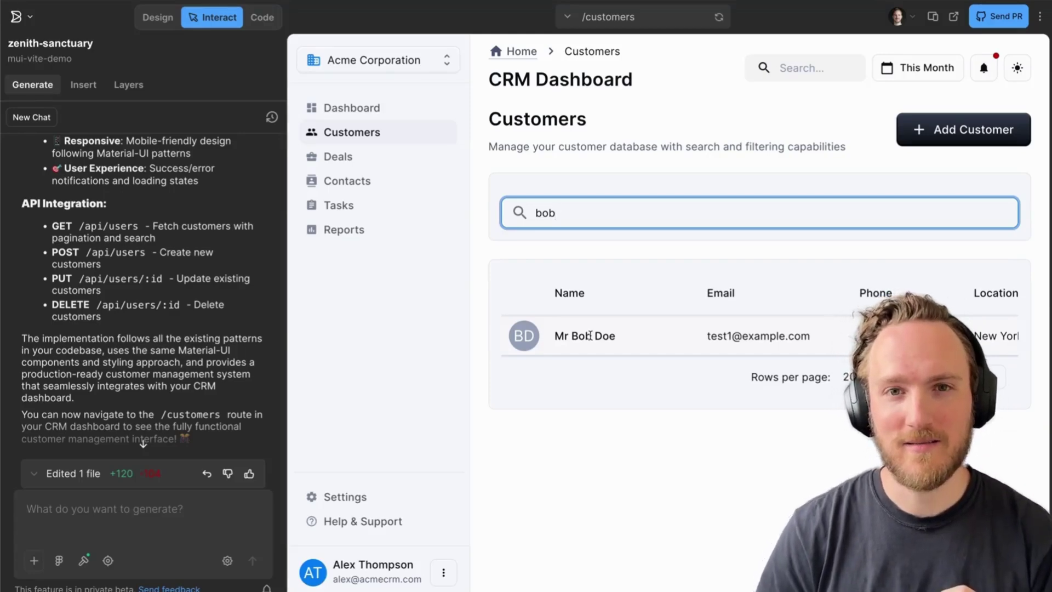
# - Switch to the Figma app through the system app search
pyautogui.moveTo(141, 329); pyautogui.dragTo(46, 233)
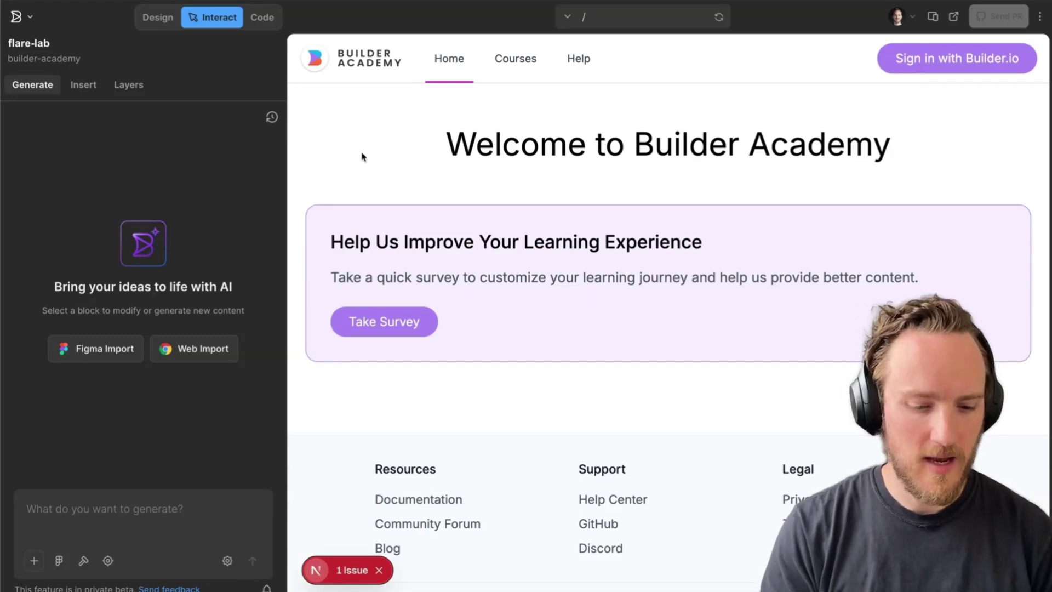
pyautogui.press('super+space')
pyautogui.write('fig')
pyautogui.press('Return')
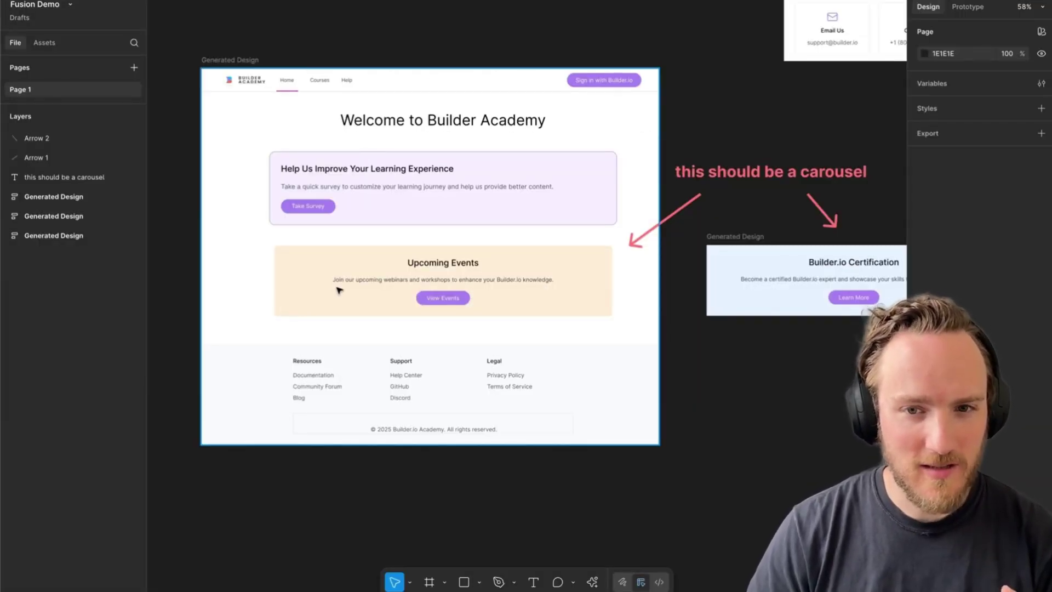
pyautogui.hscroll(2, 403, 302)
pyautogui.scroll(-1, 402, 301)
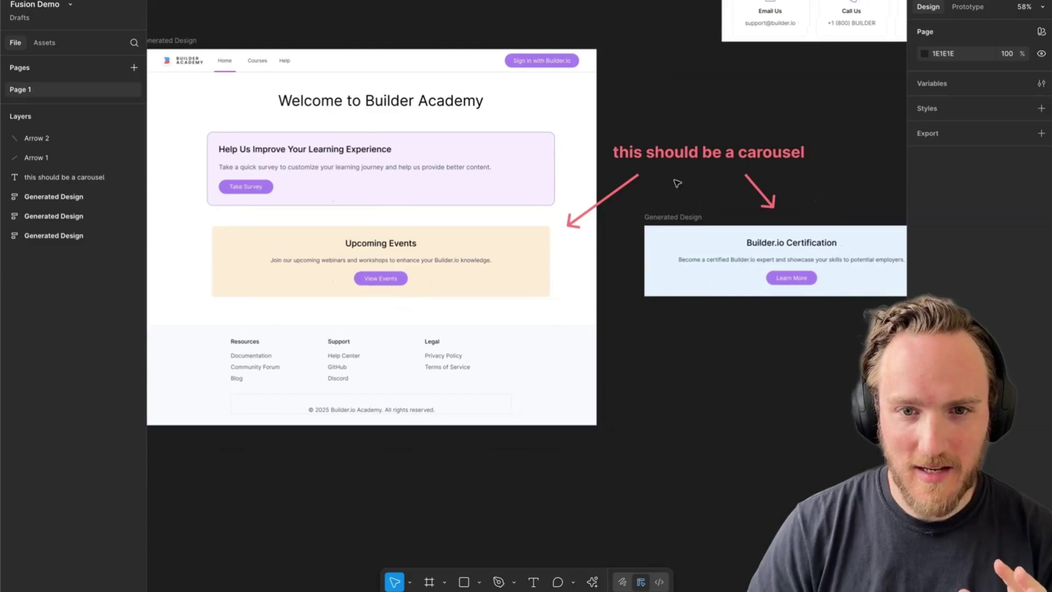
# - Quick-copy the Upcoming Events and Certification frames with the Builder.io plugin, then enter Fusion Design mode
pyautogui.click(380, 232)
pyautogui.hotkey('ctrl', '/')
pyautogui.write('builder')
pyautogui.press('Return')
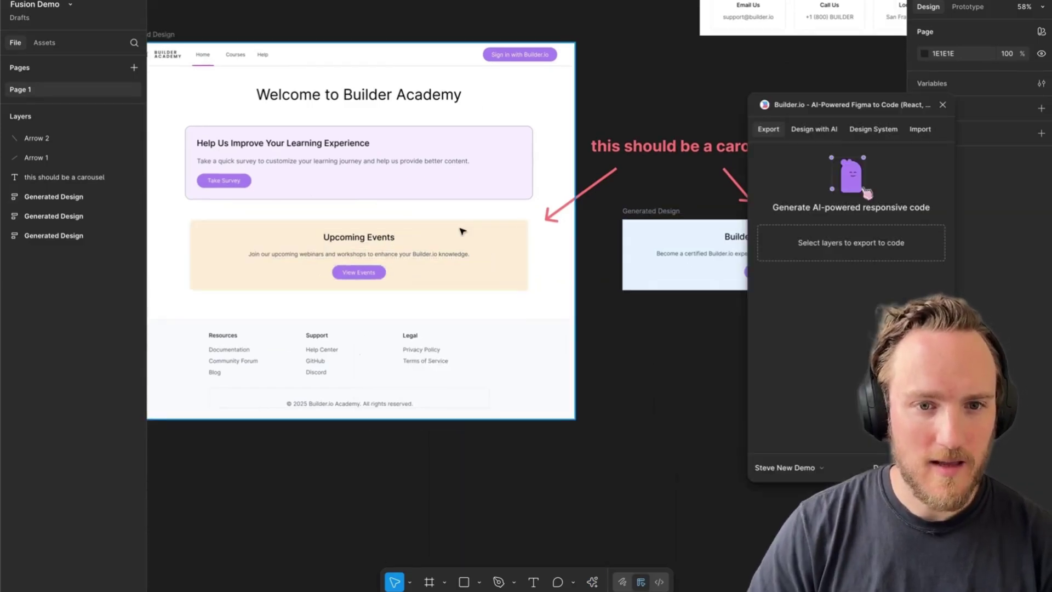
pyautogui.click(461, 231)
pyautogui.doubleClick(461, 232)
pyautogui.keyDown('shift'); pyautogui.click(673, 214); pyautogui.keyUp('shift')
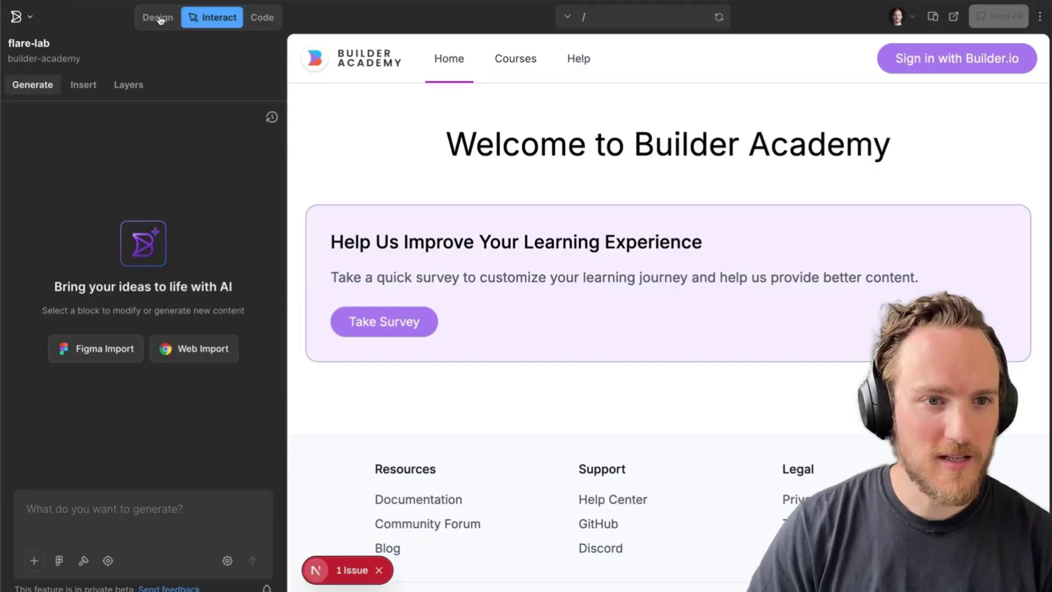
pyautogui.click(160, 19)
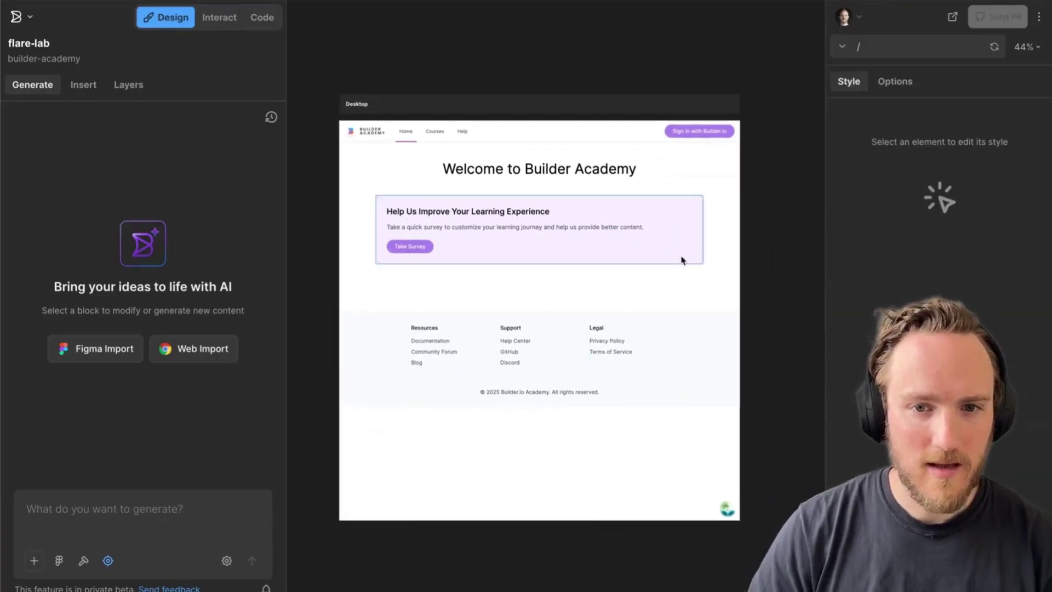
# - Request a carousel of the pasted Figma slides below the selected survey card
pyautogui.click(683, 257)
pyautogui.click(250, 481)
pyautogui.write('add a carousel with these')
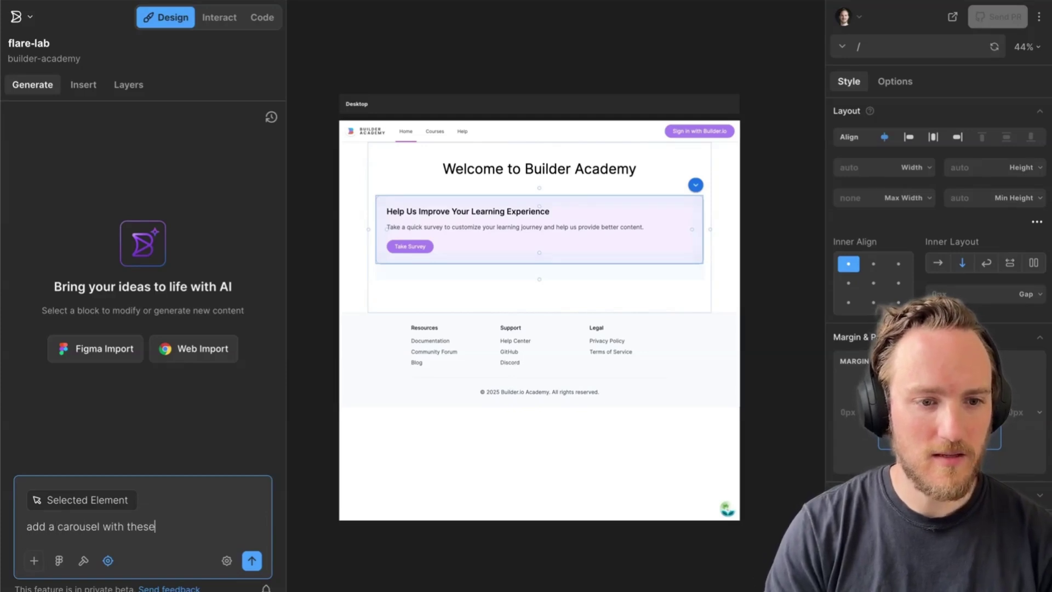
pyautogui.write('wo this')
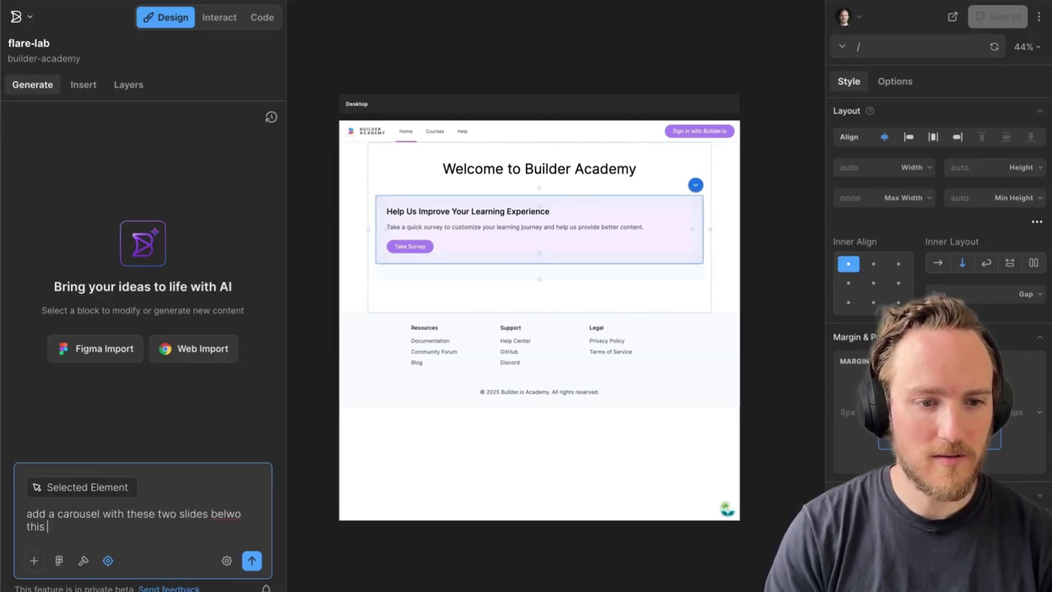
pyautogui.hotkey('ctrl', 'v')
pyautogui.press('Return')
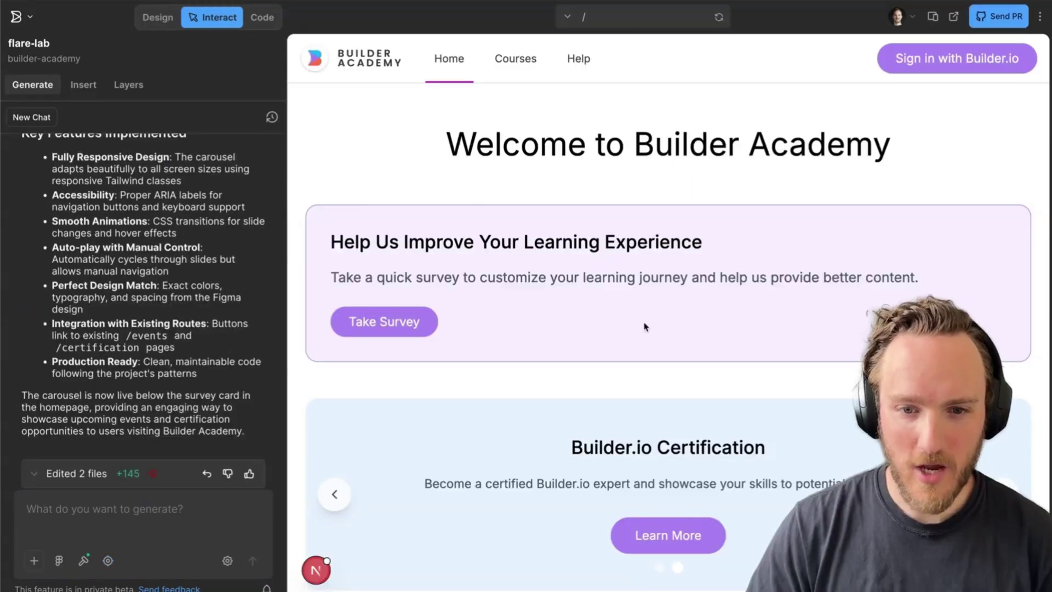
pyautogui.scroll(-4, 625, 329)
# - Flip the carousel between Certification and Upcoming Events, then return to Figma
pyautogui.click(332, 336)
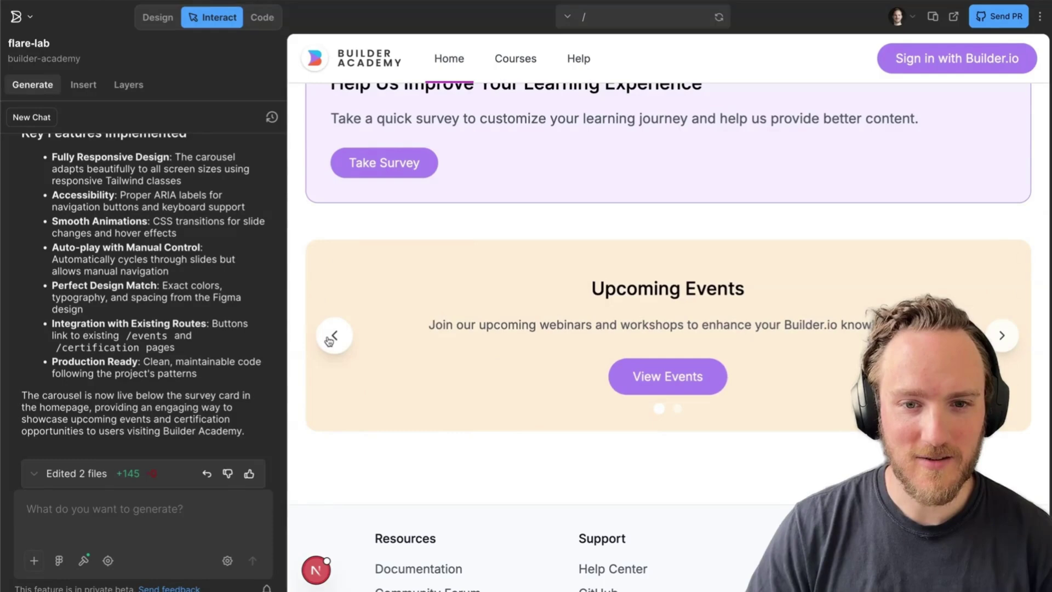
pyautogui.click(332, 336)
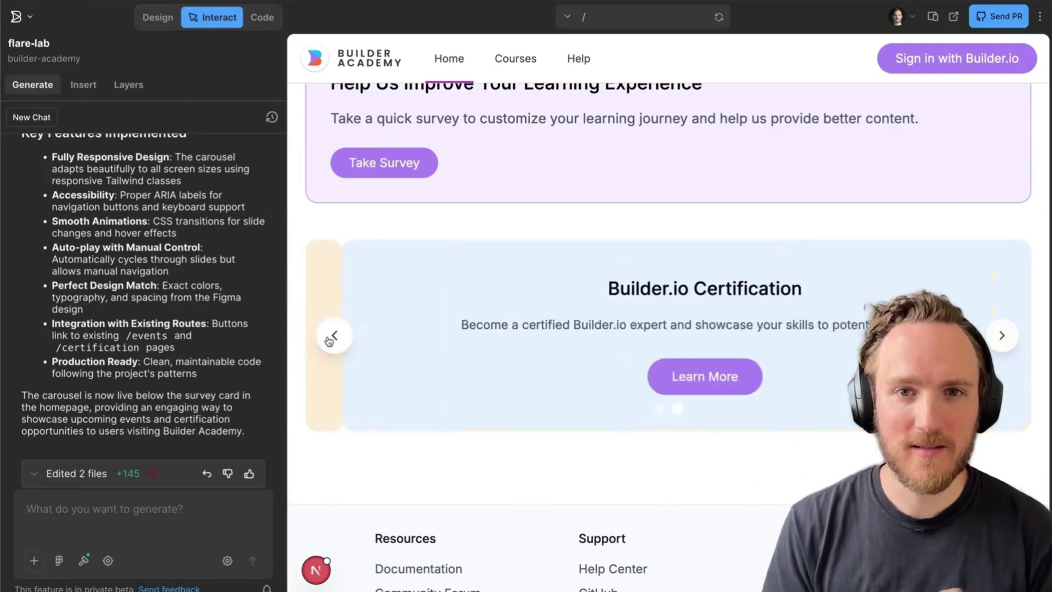
pyautogui.hotkey('alt', 'space')
pyautogui.write('fig')
pyautogui.press('Return')
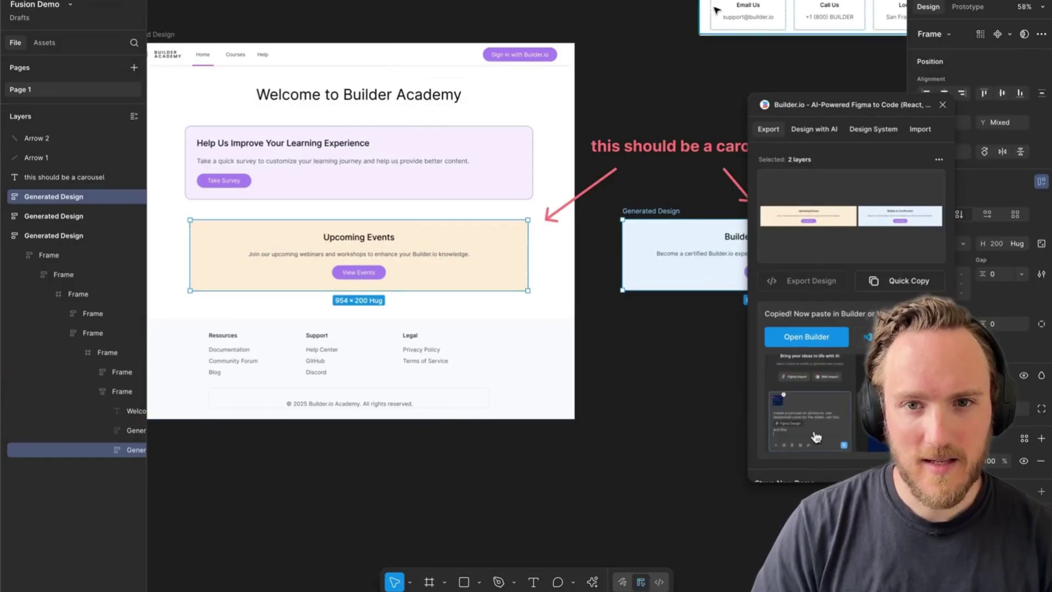
# - Select the Generated Design frame with the centred survey card and Quick Copy it
pyautogui.click(715, 7)
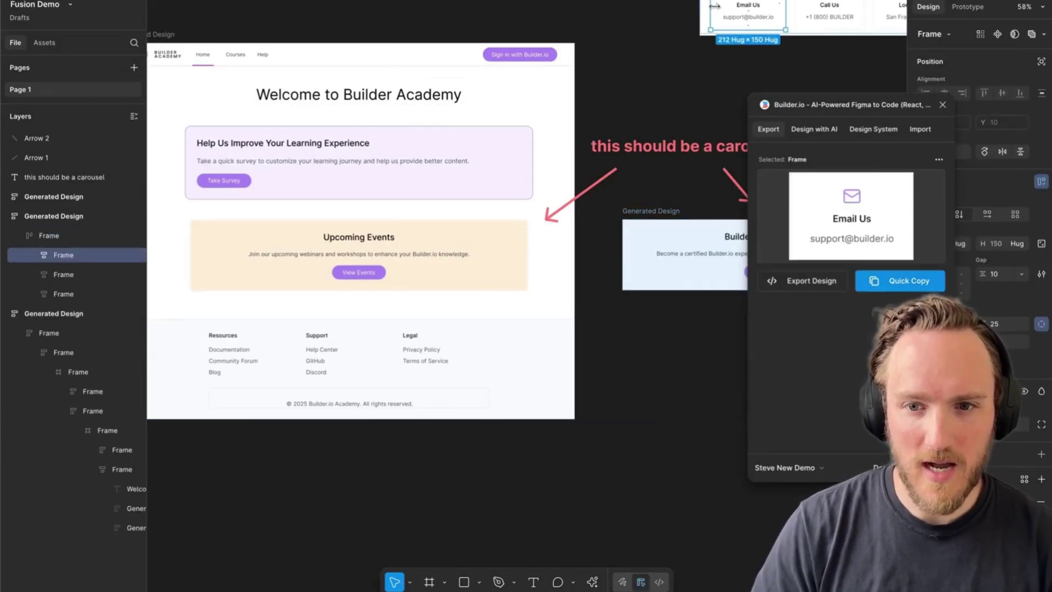
pyautogui.click(527, 141)
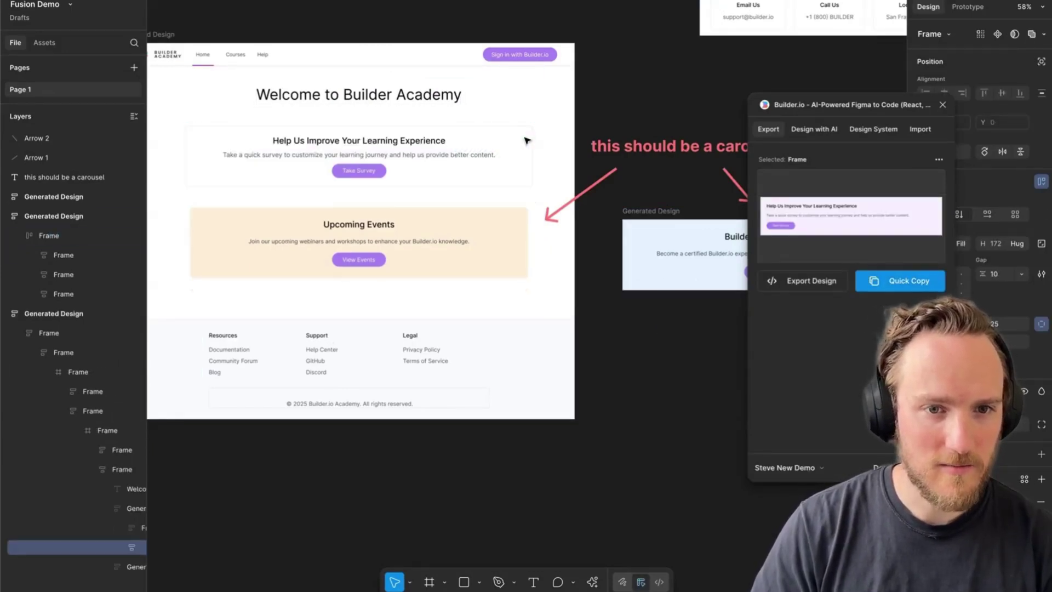
pyautogui.click(523, 143)
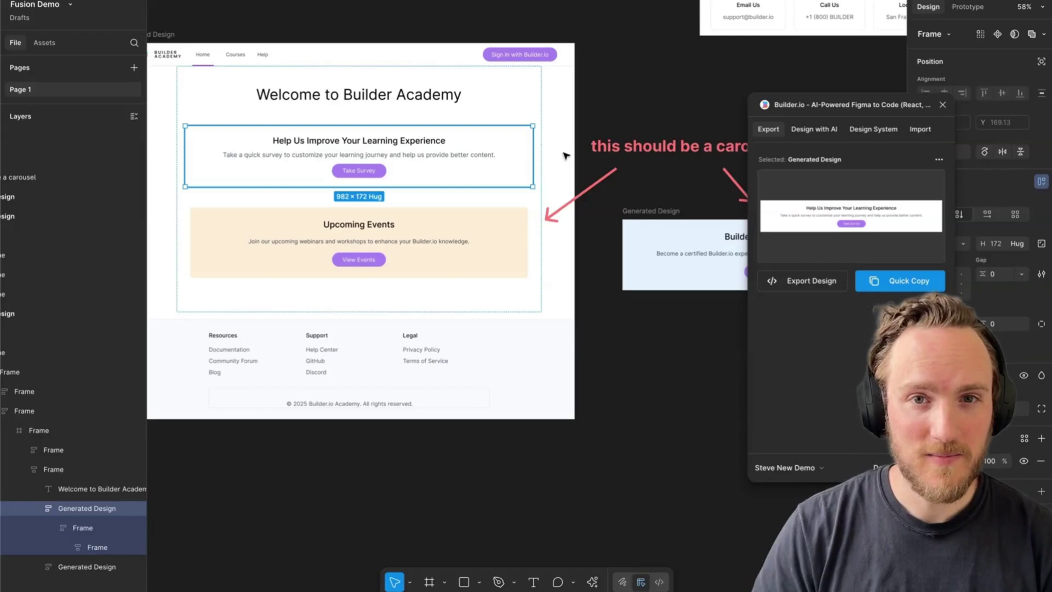
pyautogui.click(900, 279)
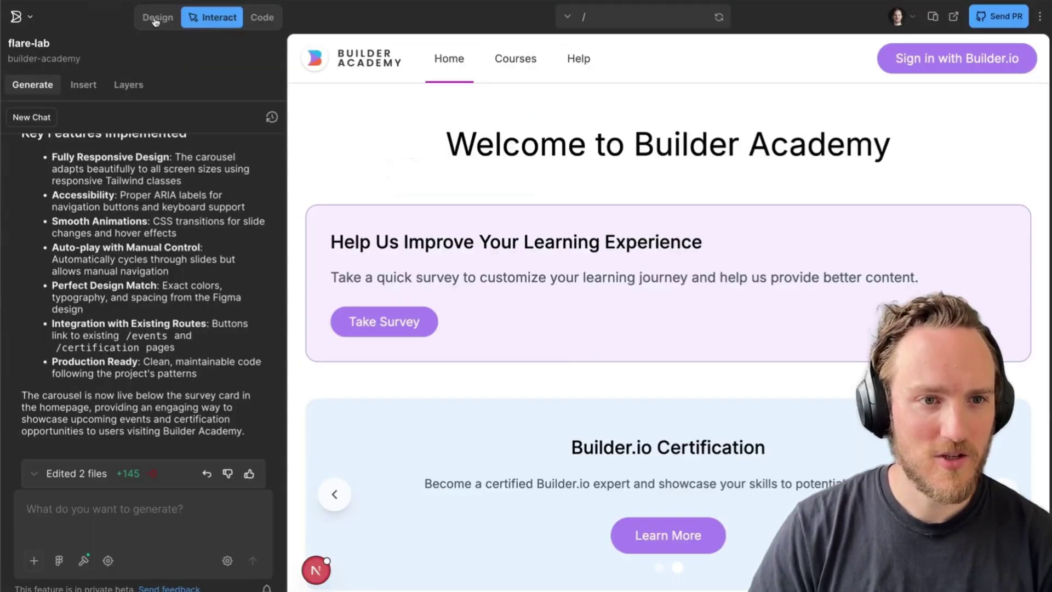
# - In Design mode, prompt the AI to update the survey card to the latest Figma design
pyautogui.click(155, 21)
pyautogui.click(619, 251)
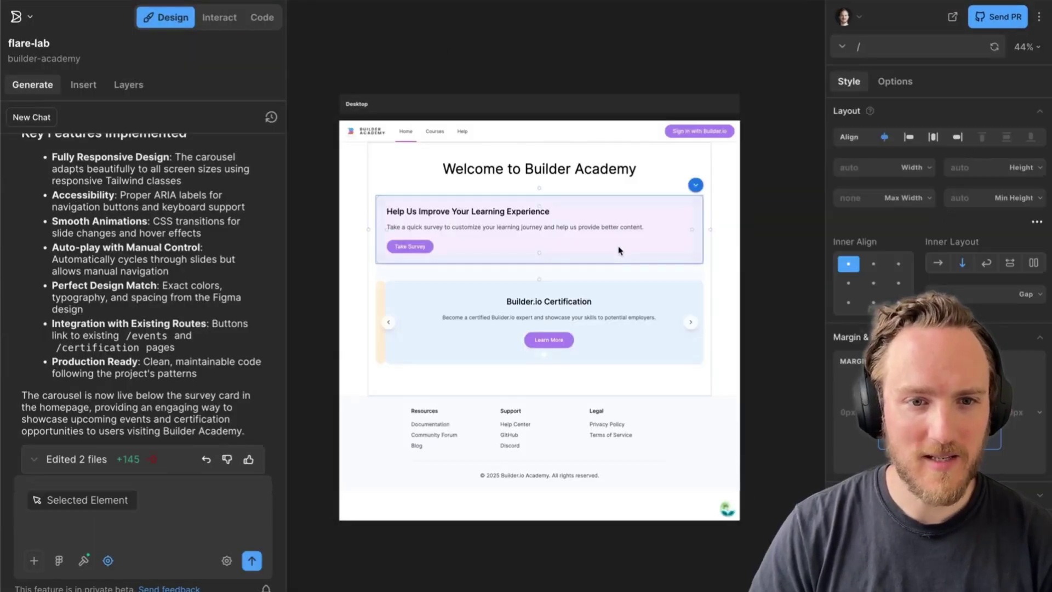
pyautogui.click(159, 531)
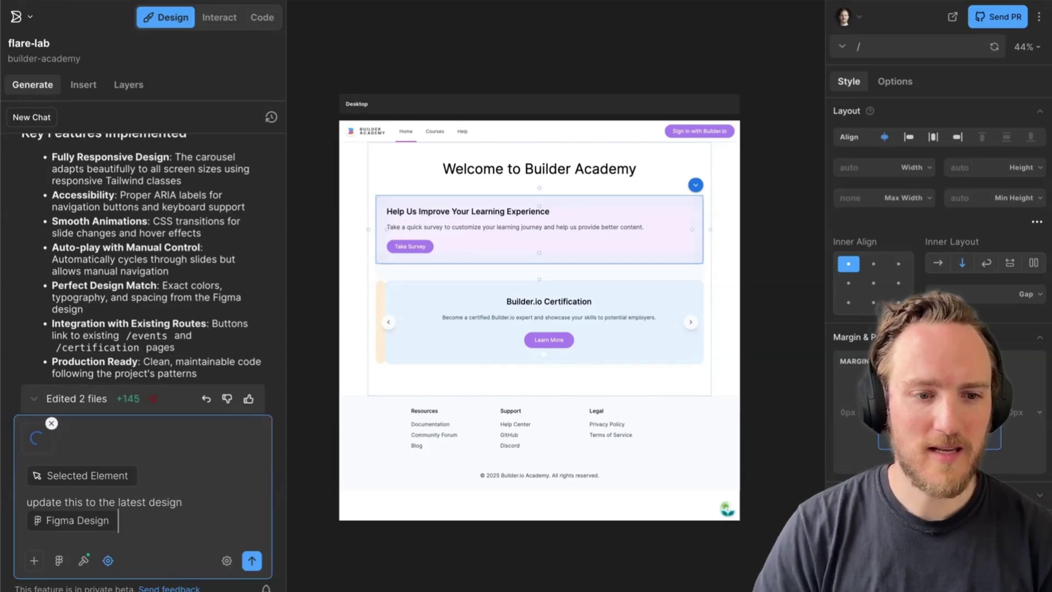
pyautogui.press('Return')
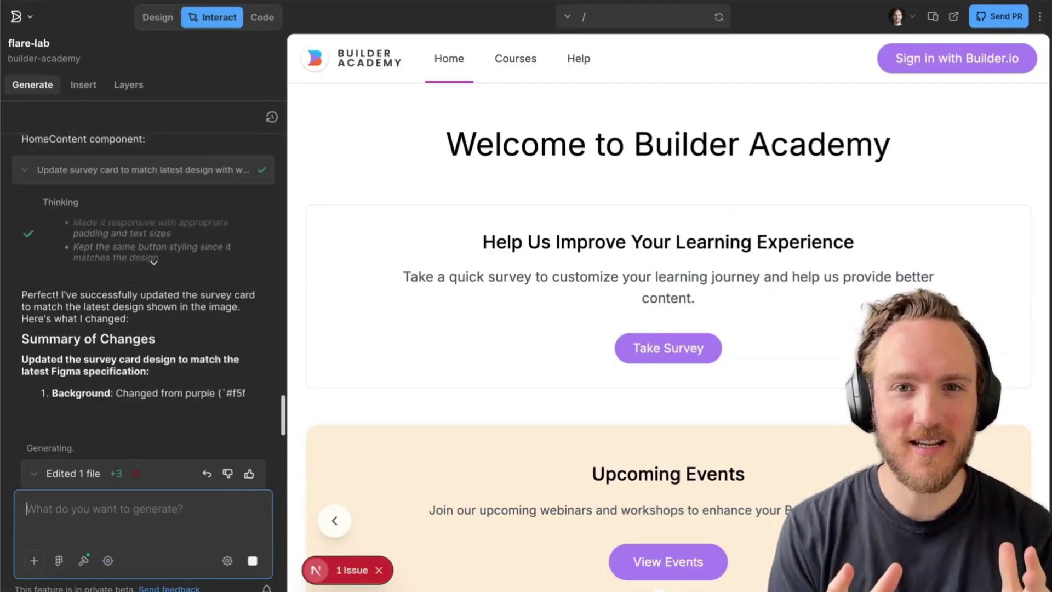
# - Preview the restyled homepage at Mobile width, then back at Desktop width
pyautogui.click(934, 17)
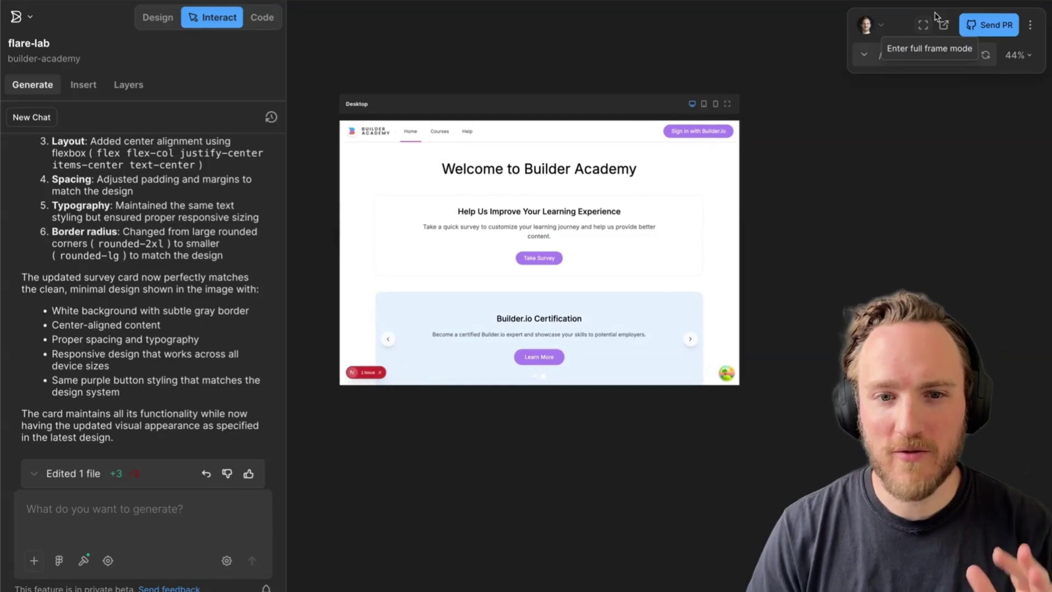
pyautogui.click(716, 103)
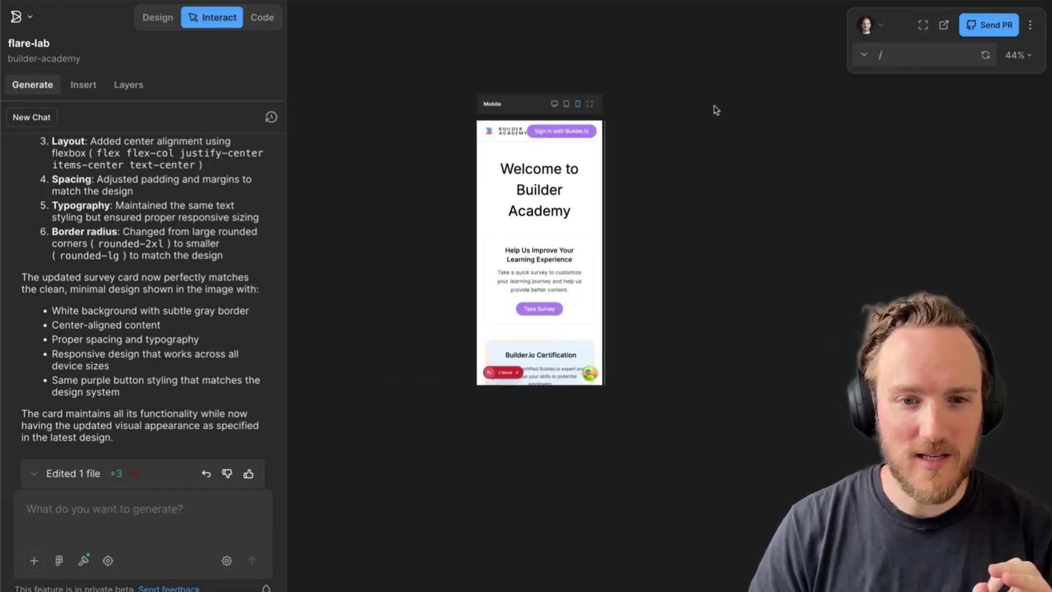
pyautogui.scroll(-3, 557, 250)
pyautogui.scroll(3, 557, 250)
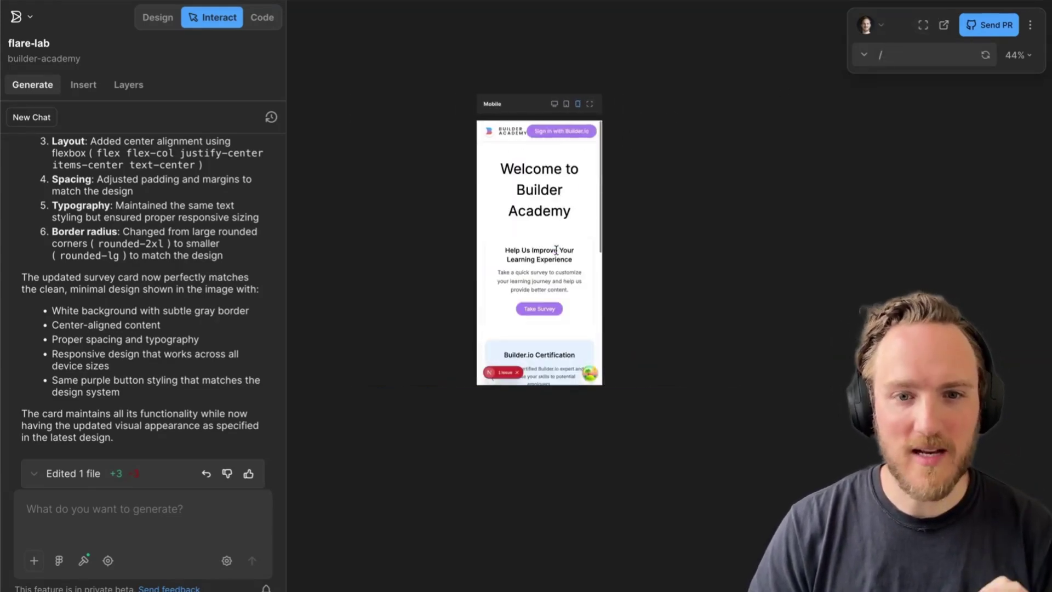
pyautogui.click(554, 104)
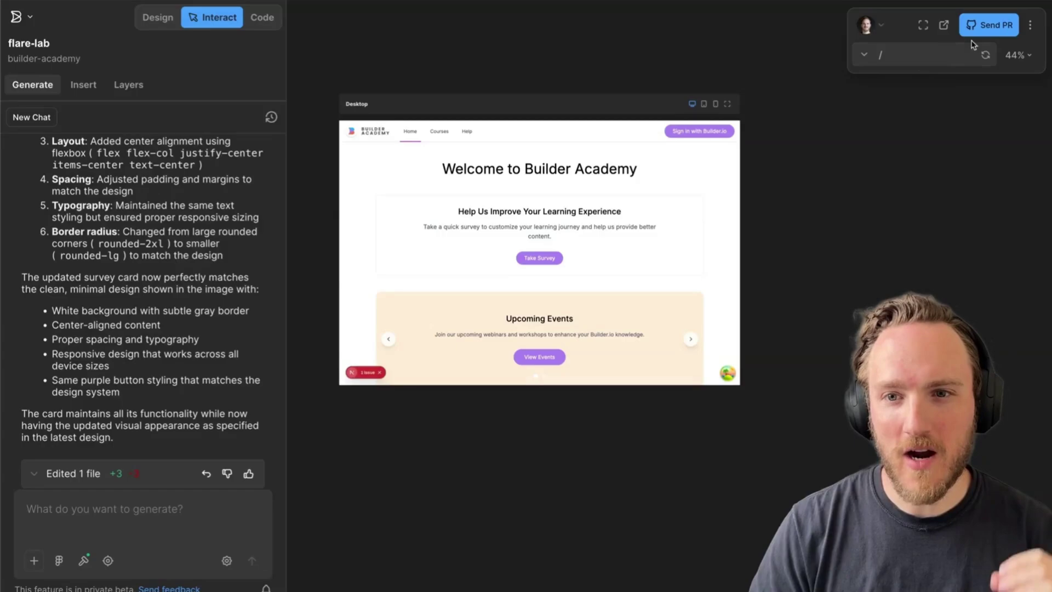
pyautogui.click(986, 26)
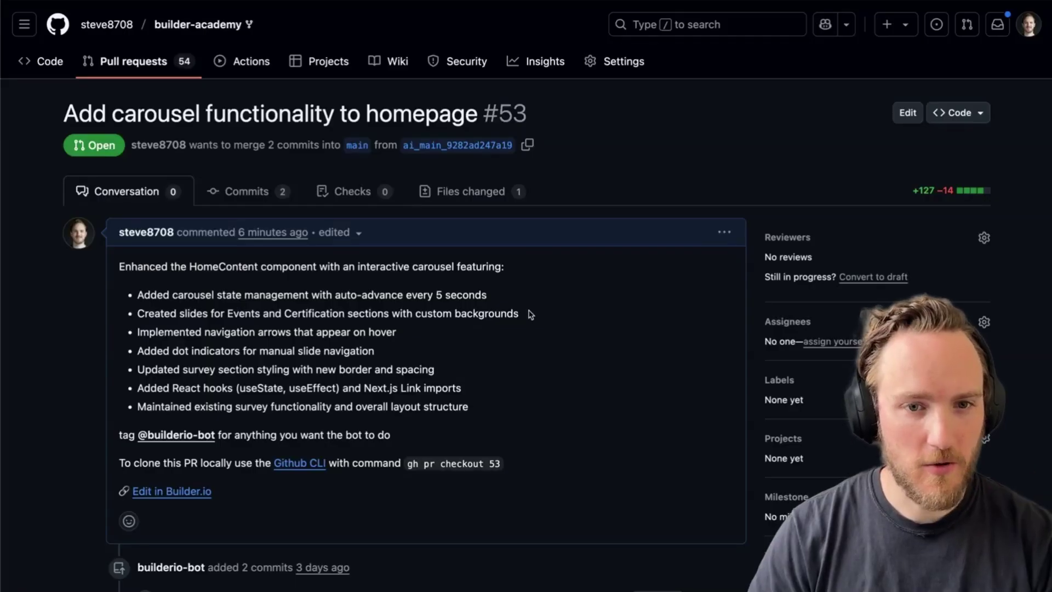
# - Inspect the HomeContent.tsx survey-card and button style changes under Files changed
pyautogui.click(478, 195)
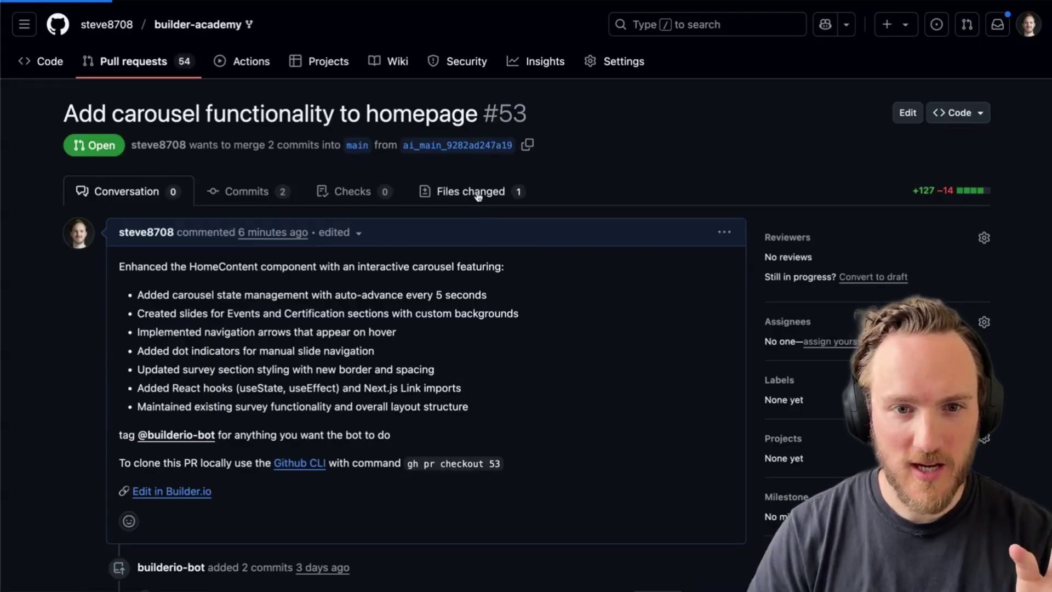
pyautogui.scroll(-1, 713, 448)
pyautogui.scroll(-5, 713, 447)
pyautogui.scroll(-3, 713, 447)
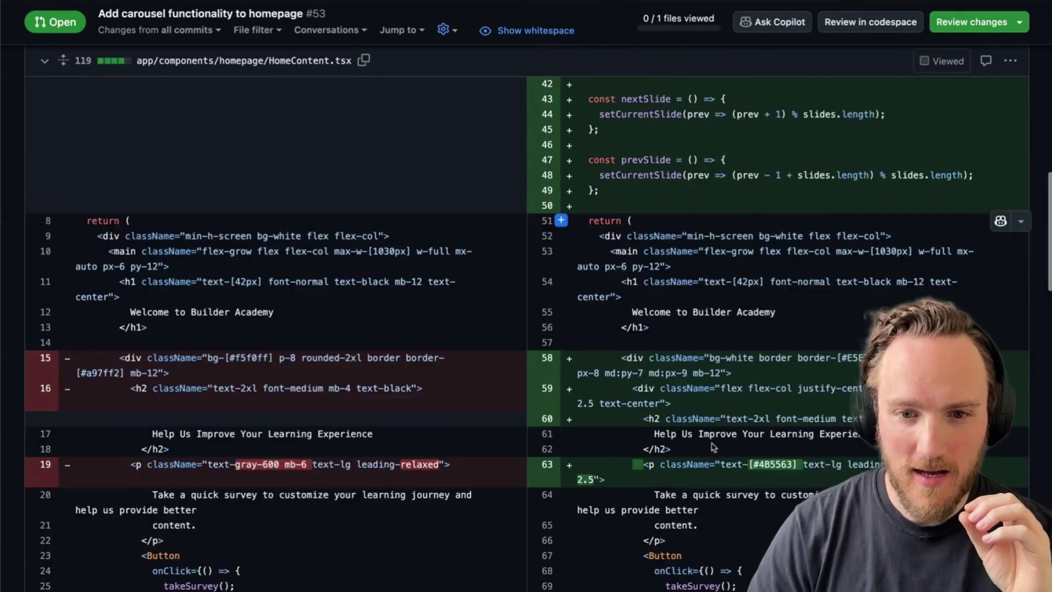
pyautogui.scroll(-1, 713, 447)
pyautogui.scroll(-2, 739, 461)
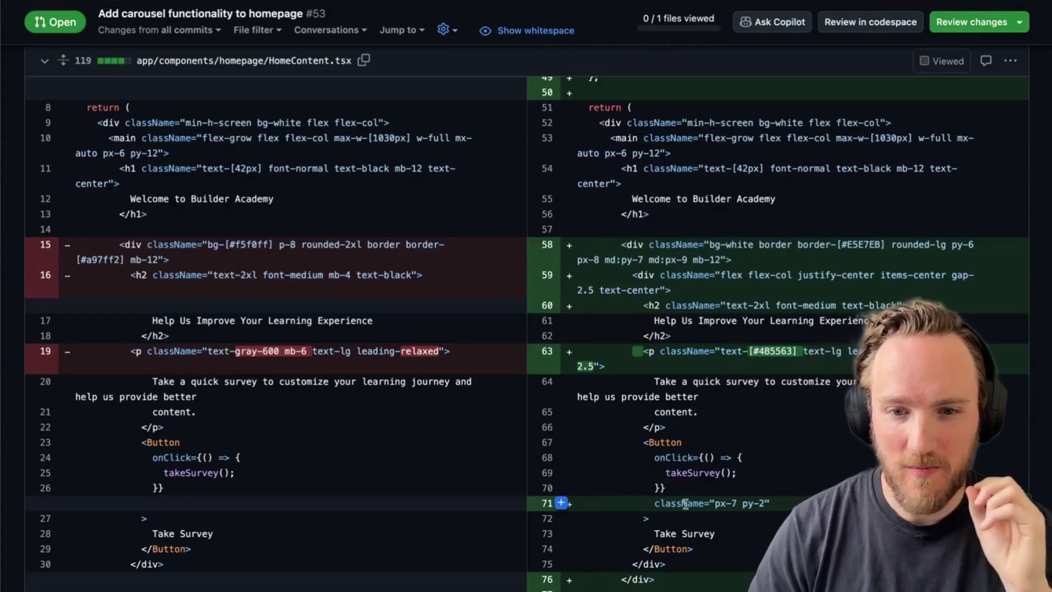
pyautogui.moveTo(688, 491); pyautogui.dragTo(655, 458)
pyautogui.click(674, 467)
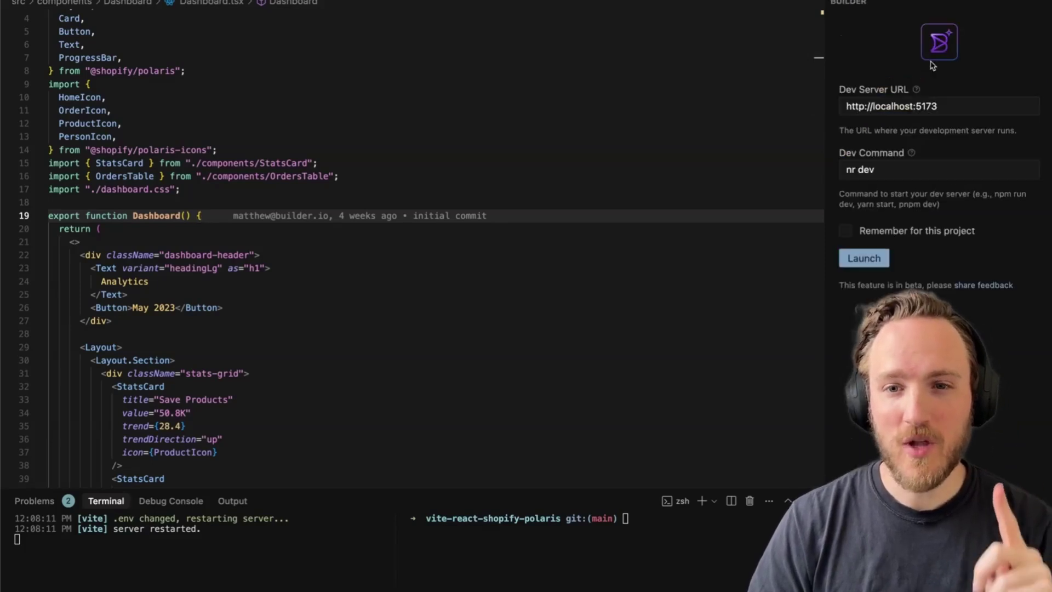
# - Give the Website Visitors stat rows a 13px gap and apply the change to code
pyautogui.click(862, 258)
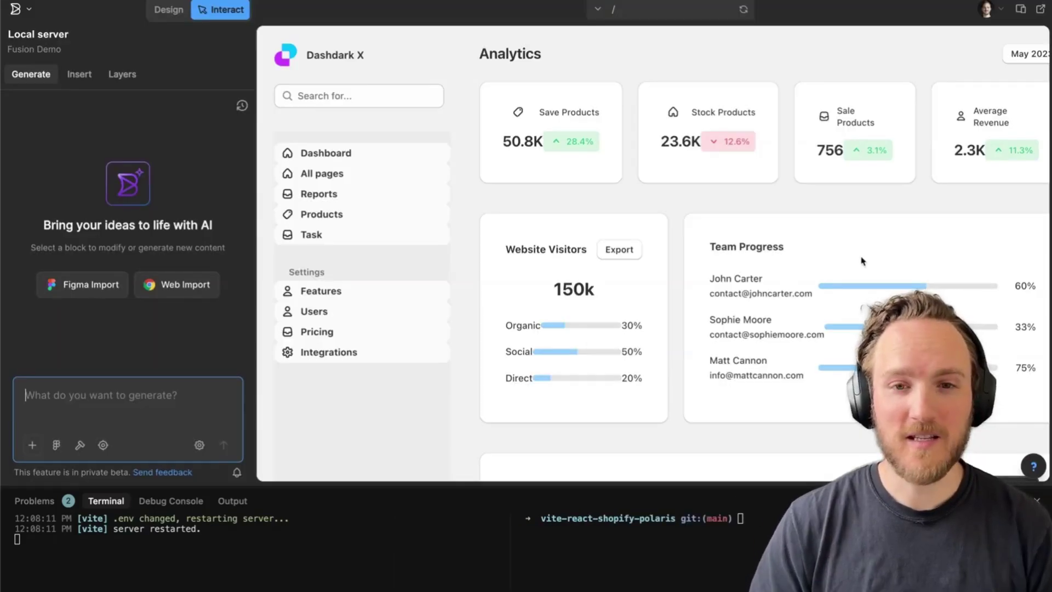
pyautogui.click(168, 10)
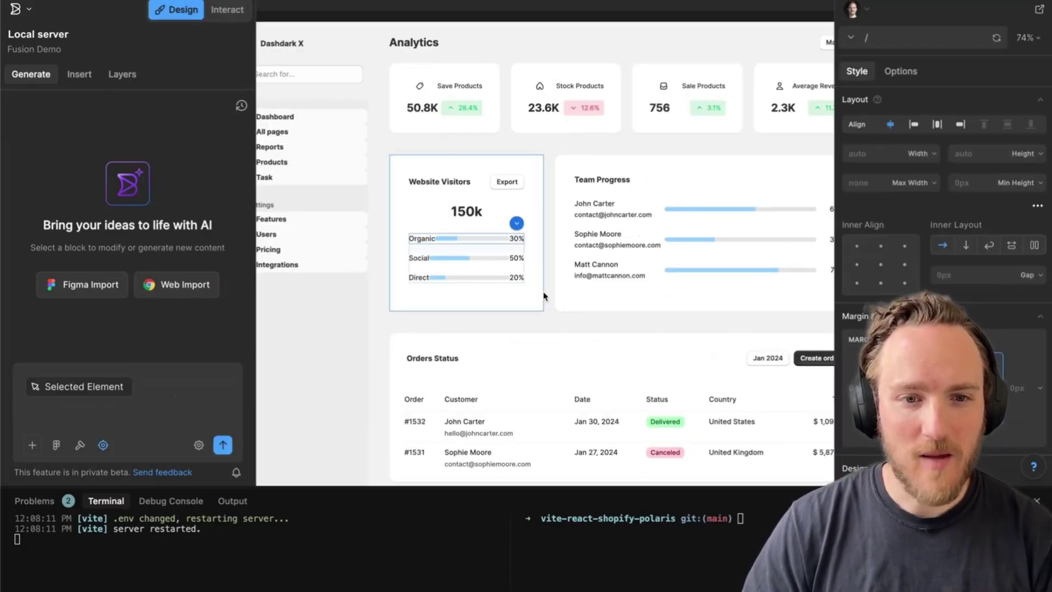
pyautogui.click(433, 265)
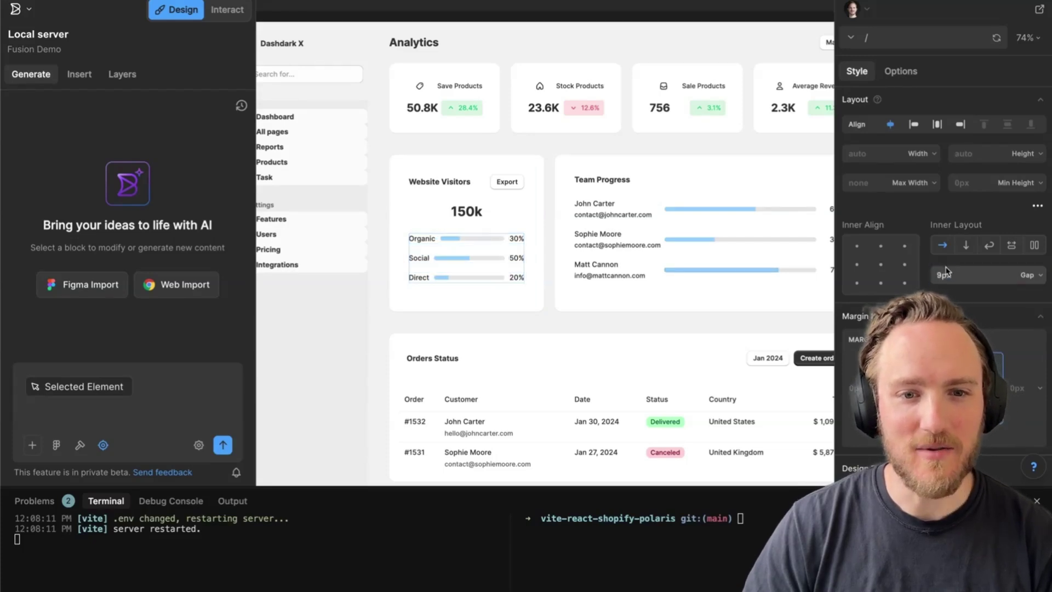
pyautogui.press('Return')
pyautogui.click(618, 309)
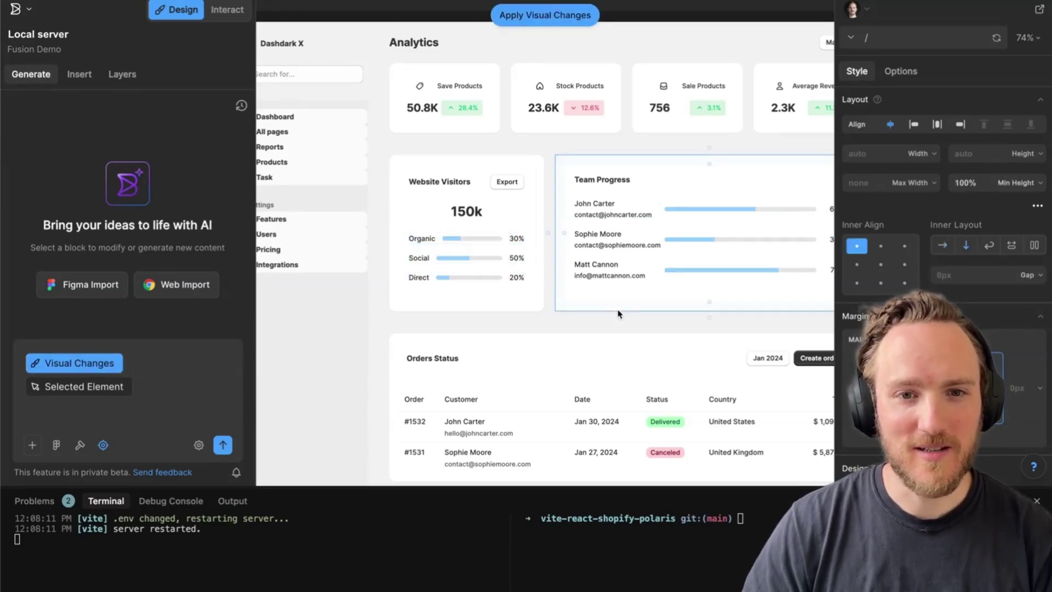
pyautogui.click(545, 14)
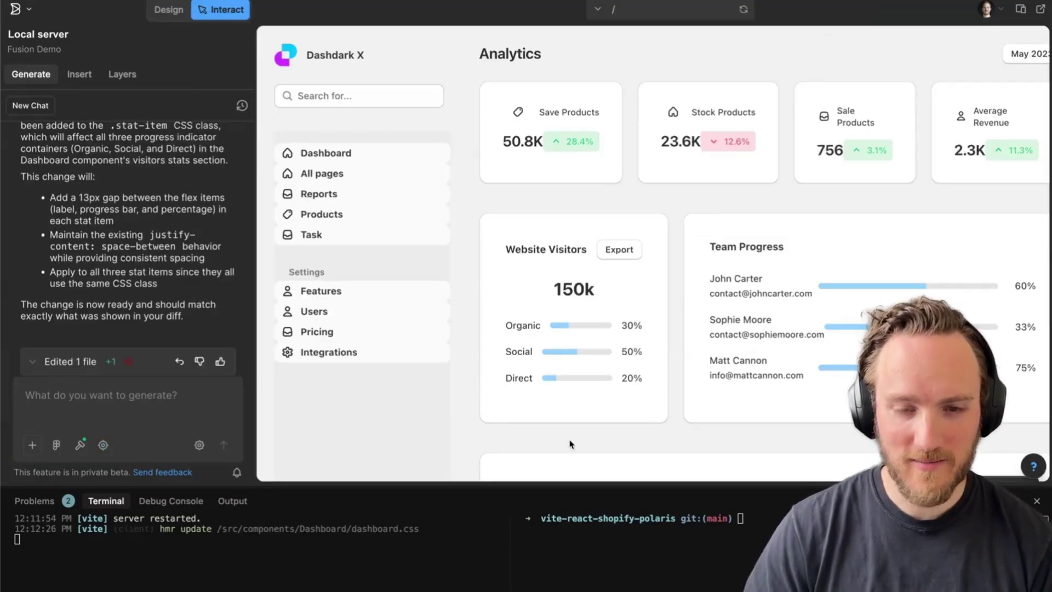
# - Review and commit the dashboard.css change in Source Control
pyautogui.hotkey('ctrl', 'shift', 'g')
pyautogui.click(873, 87)
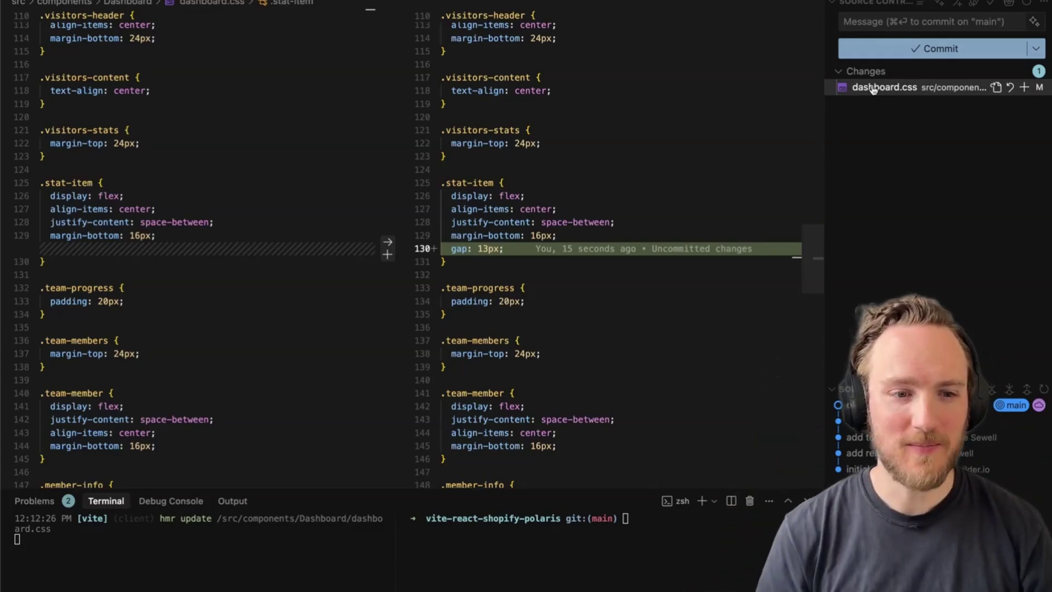
pyautogui.press('super+Return')
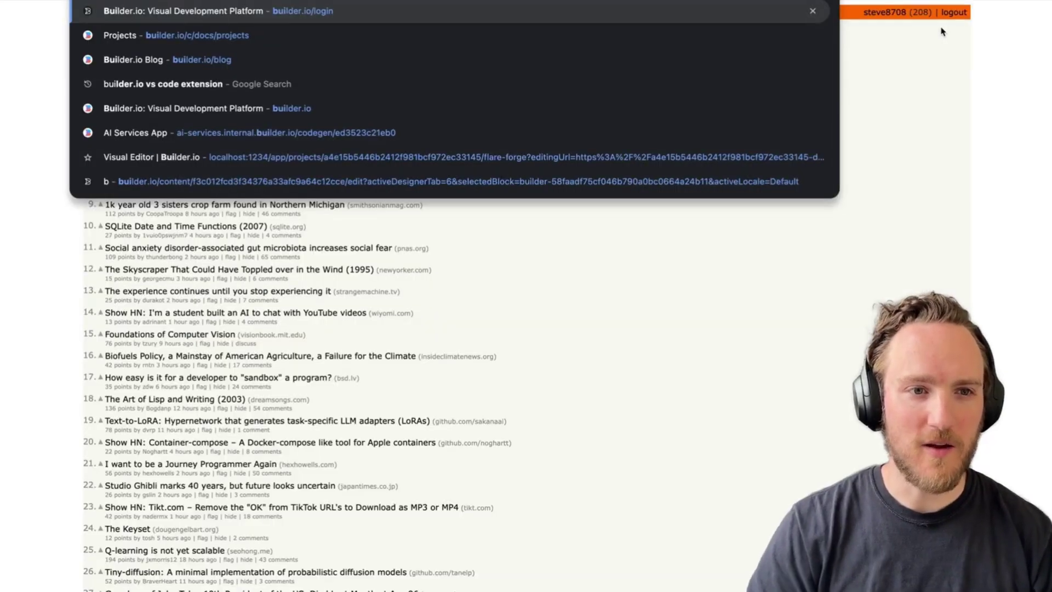
pyautogui.scroll(-5, 272, 346)
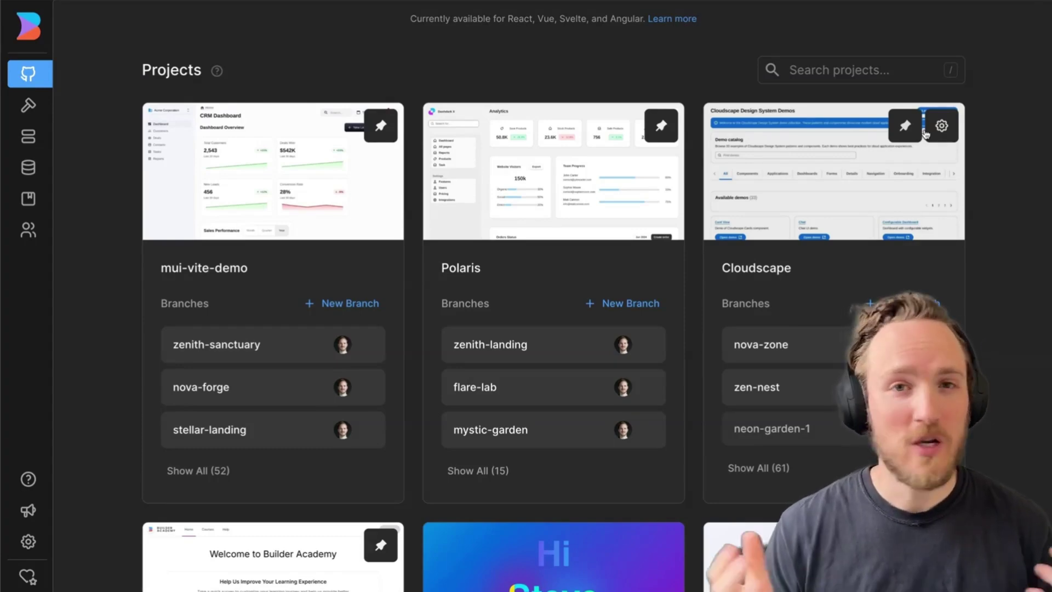
pyautogui.scroll(5, 443, 83)
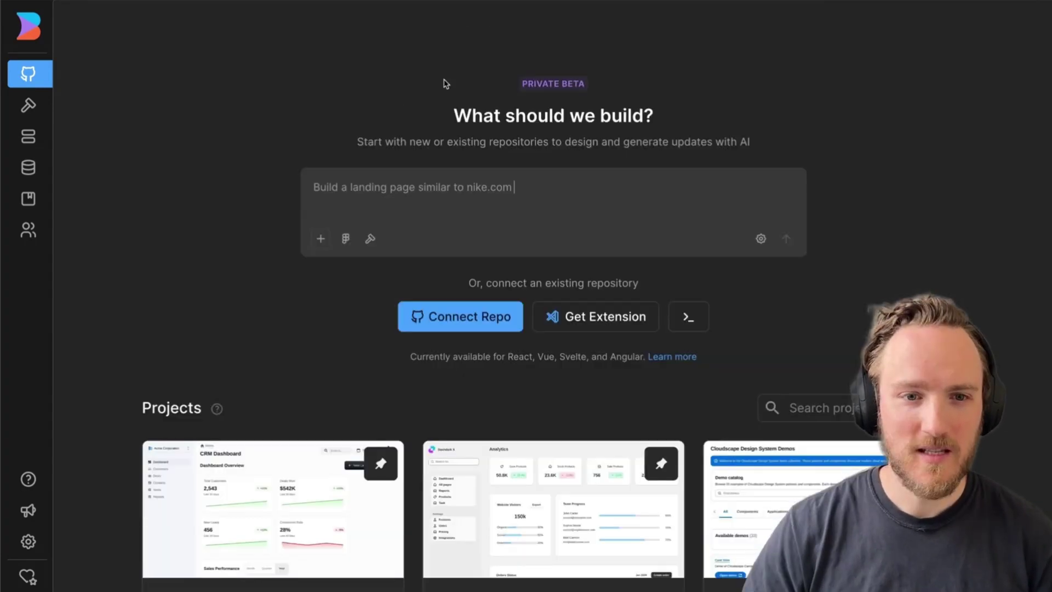